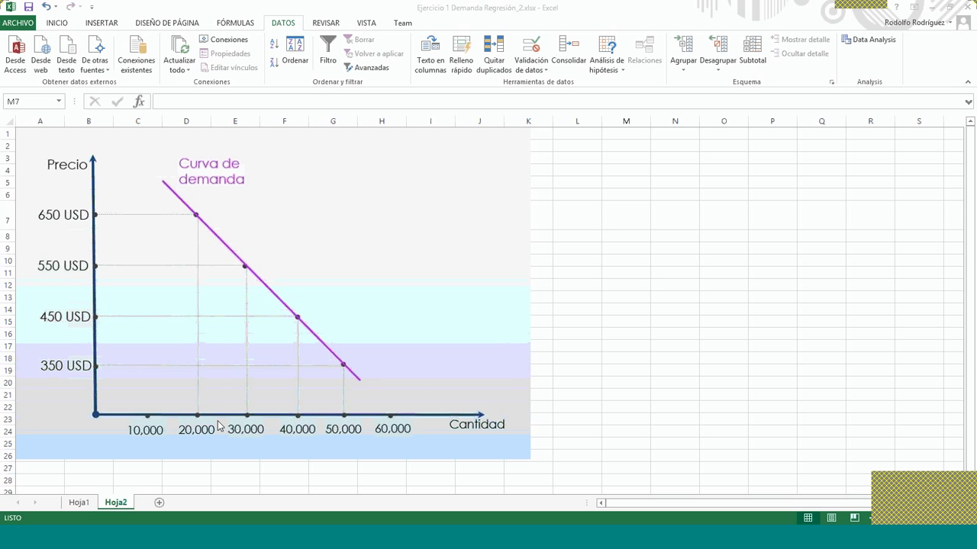
Enter the demand equation Q=a-bP in cell M7 beside the demand curve chart.
click(625, 216)
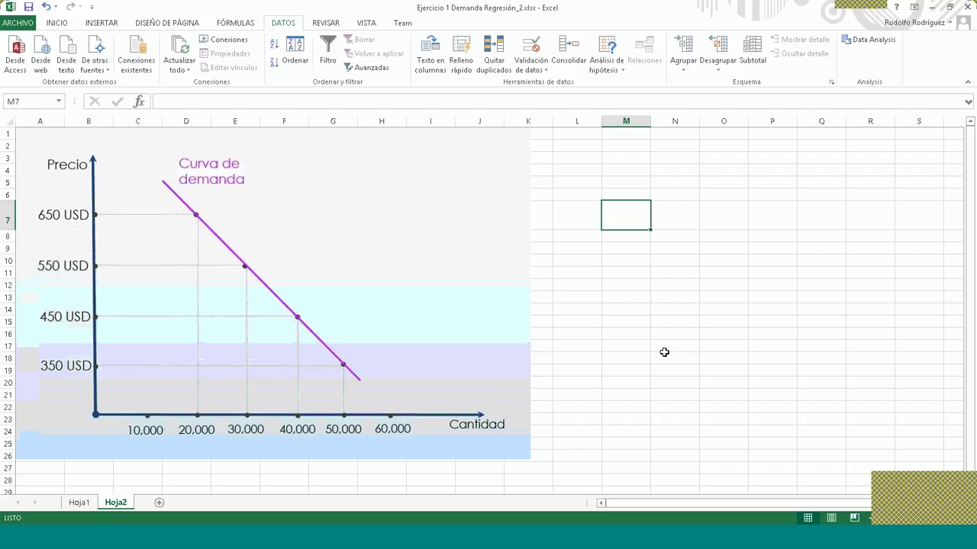
text(Q=)
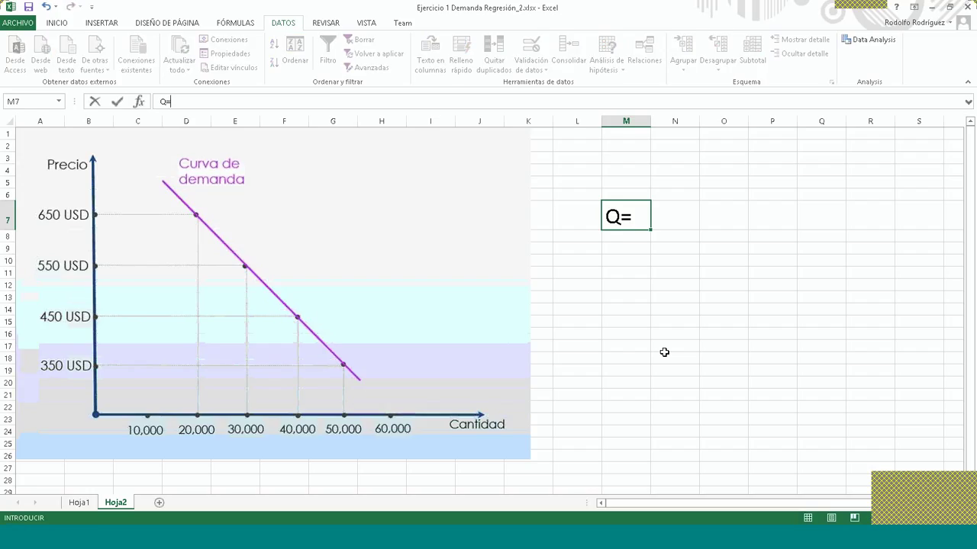
text(a-b)
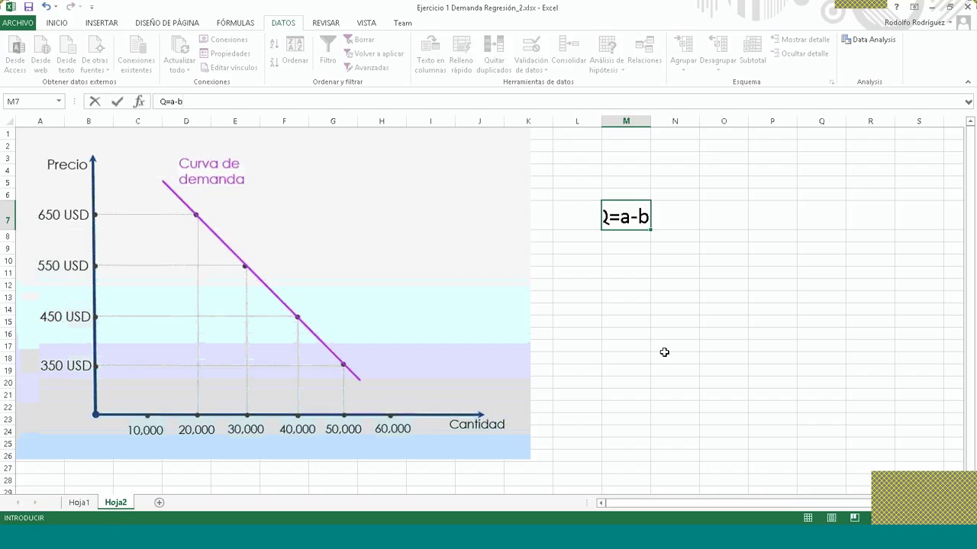
text(P)
key(Return)
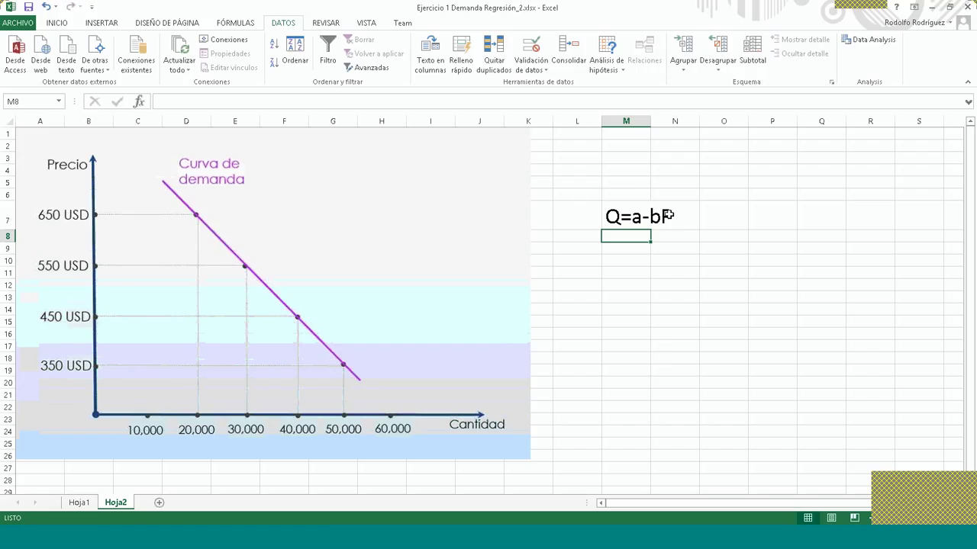
Review the CANTIDAD DEMANDADA and PRECIO data on sheet Hoja1, comparing quantities with prices in rows 2 to 11.
click(84, 504)
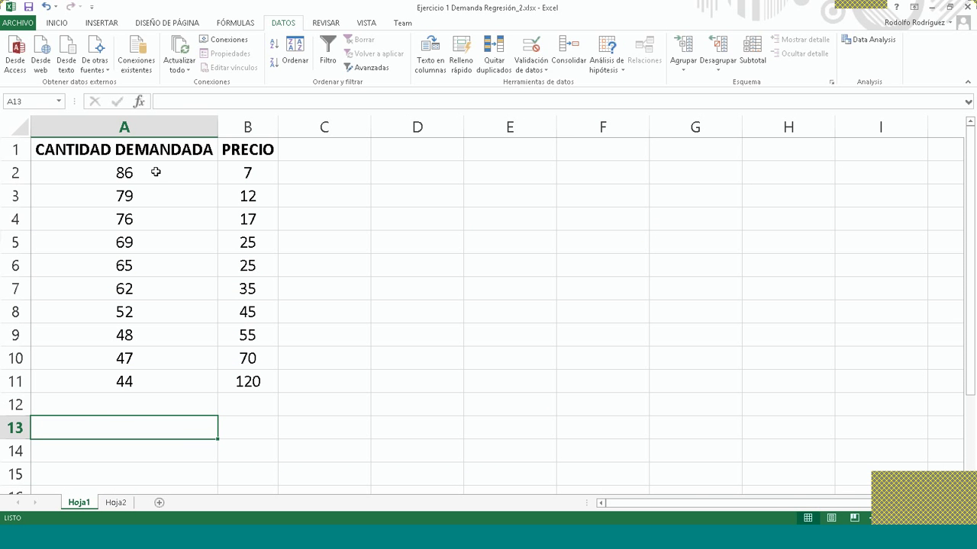
drag(155, 172, 155, 382)
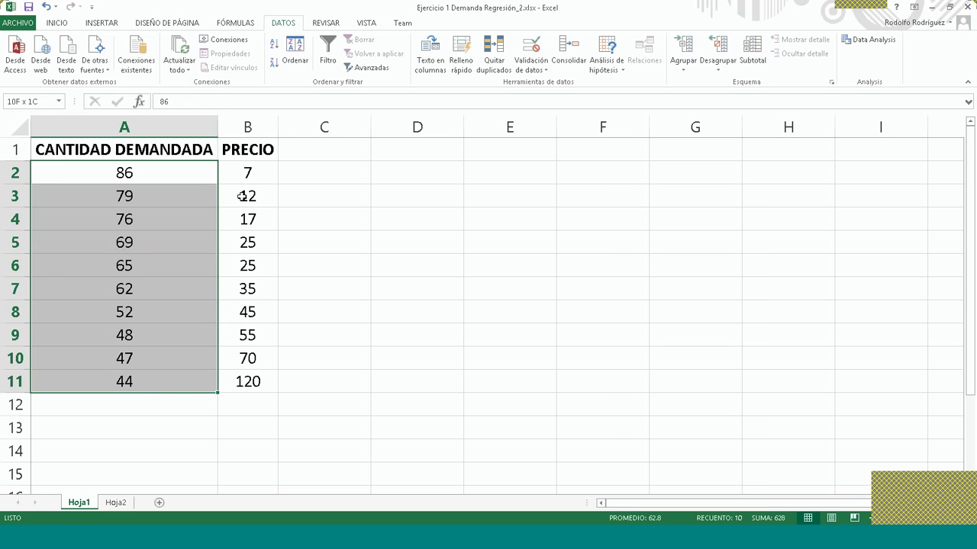
drag(247, 174, 246, 379)
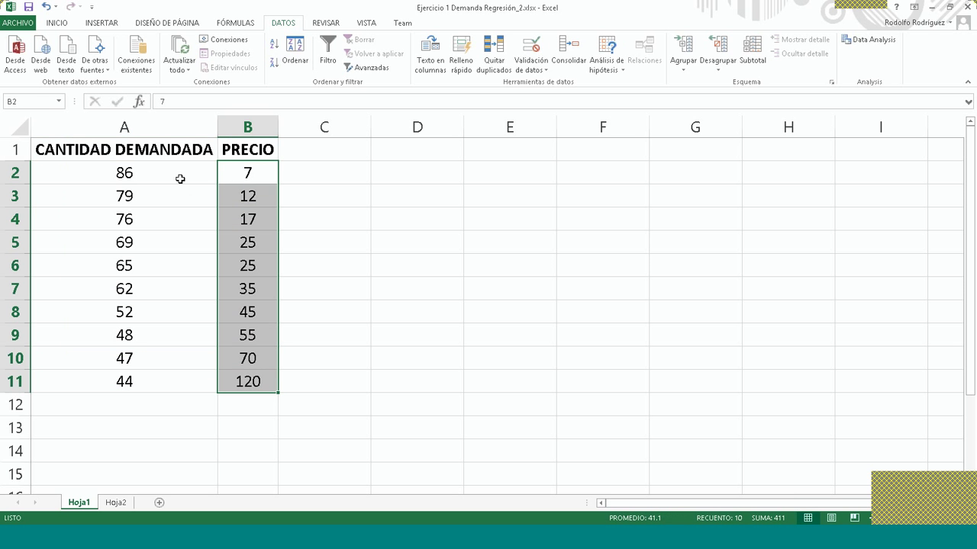
click(240, 175)
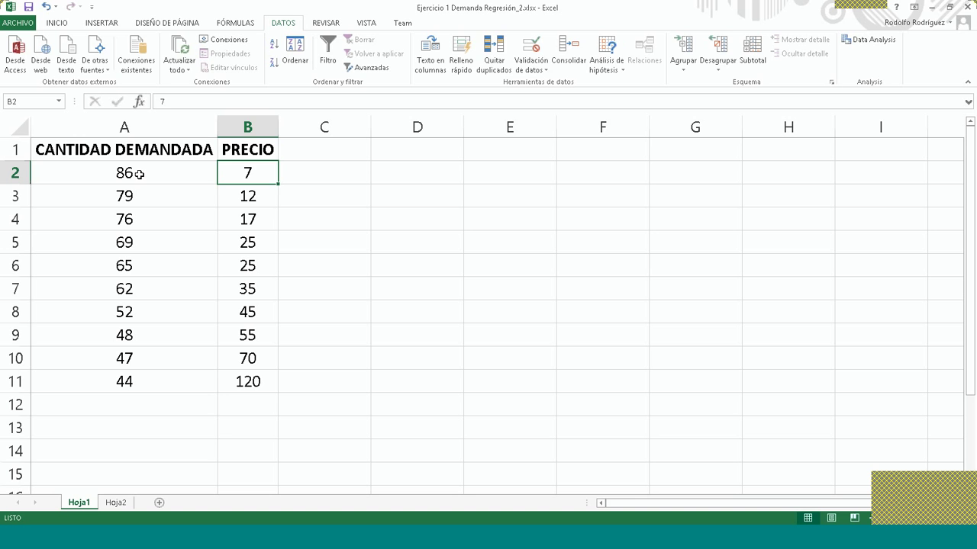
click(140, 174)
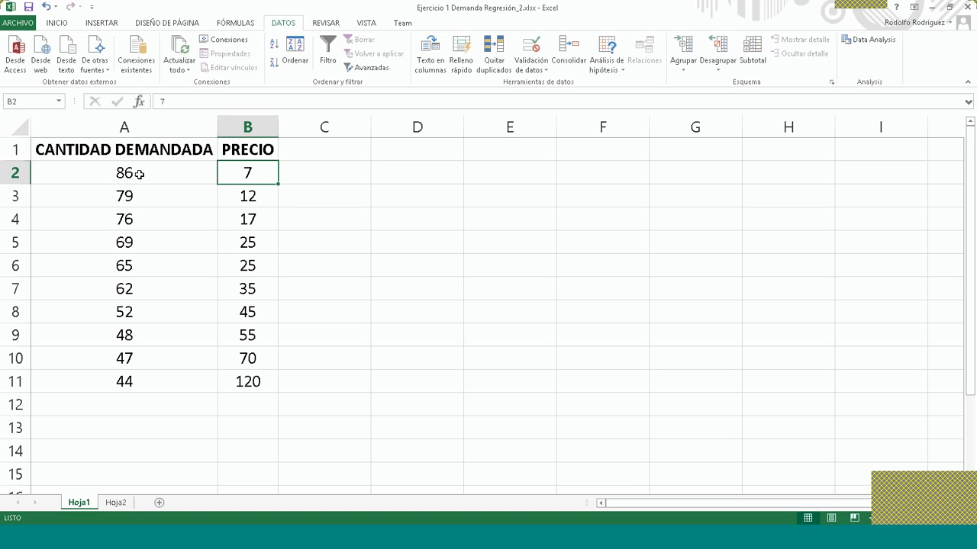
click(239, 196)
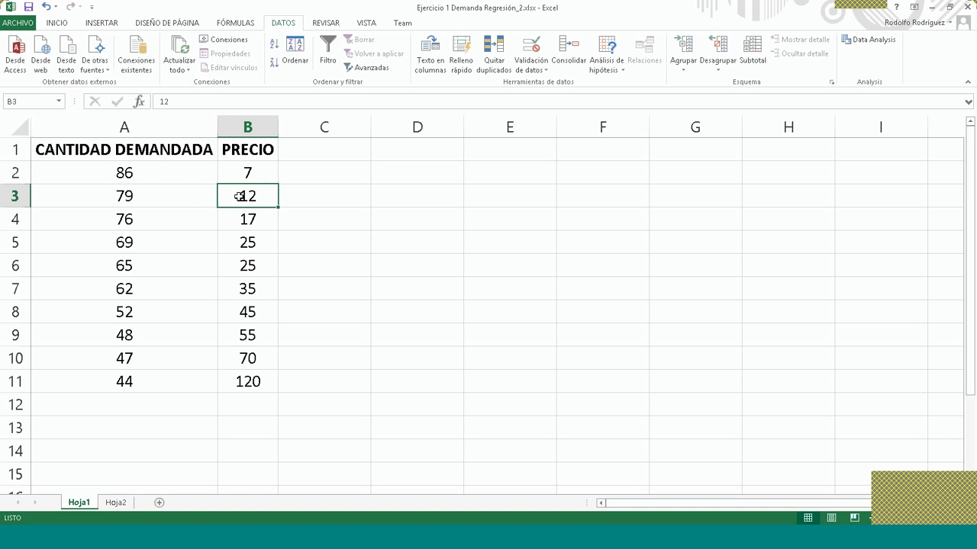
click(173, 195)
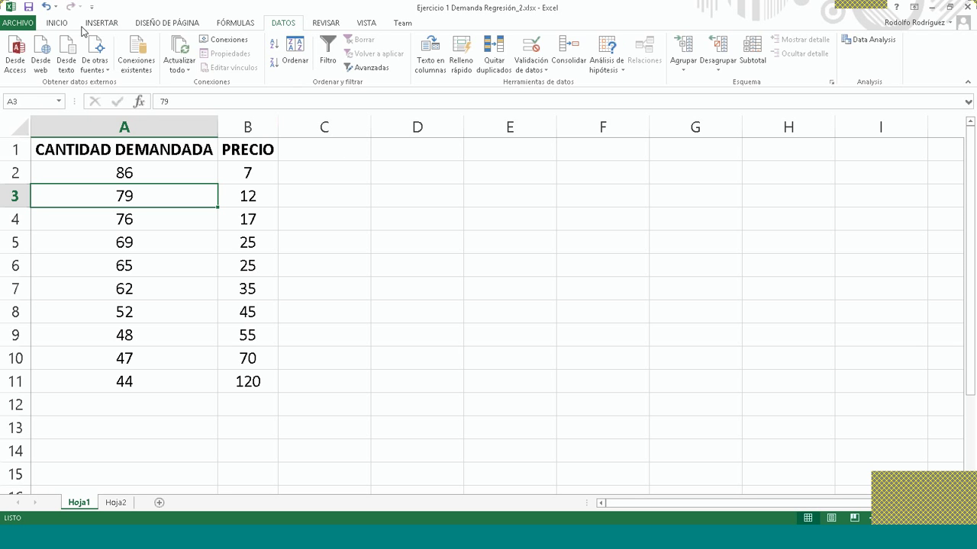
Open the Regression tool from the Data Analysis tools.
click(58, 24)
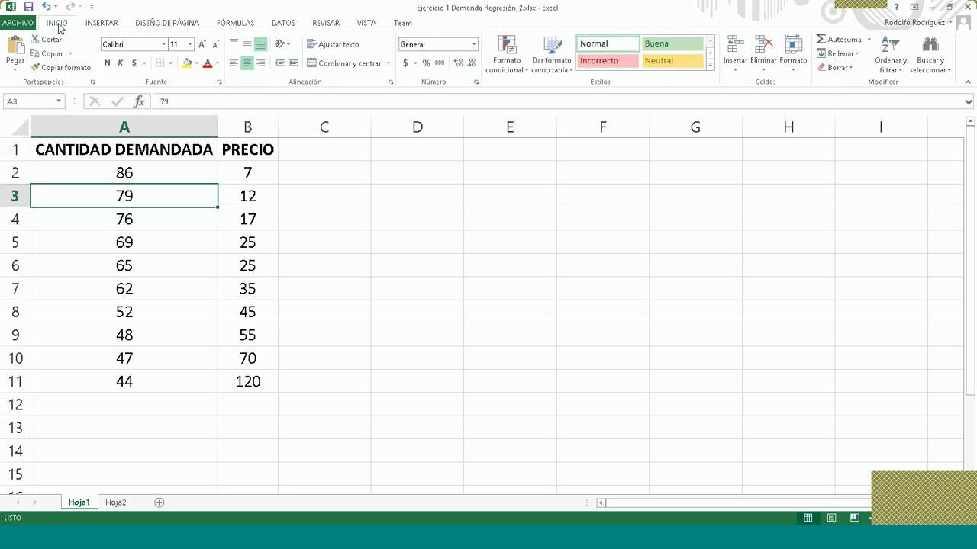
click(283, 24)
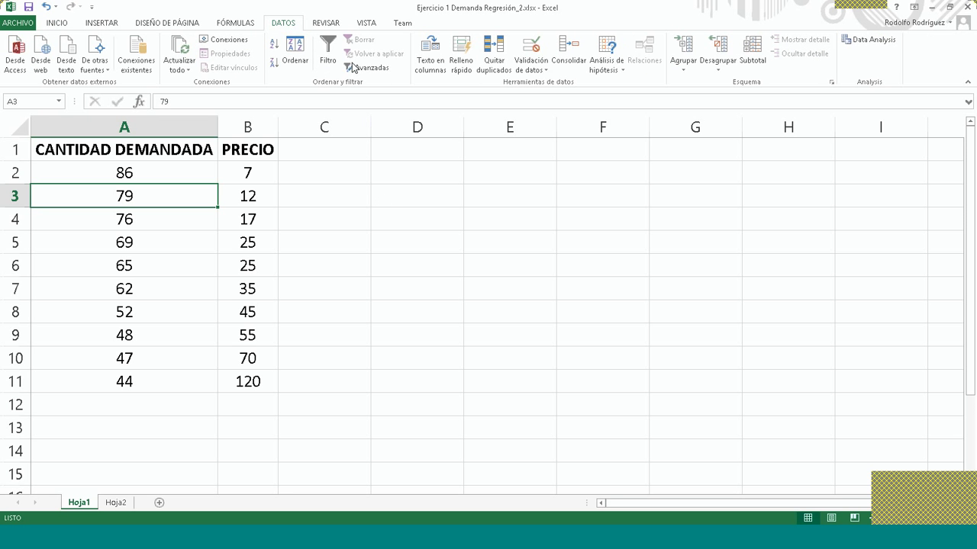
click(873, 42)
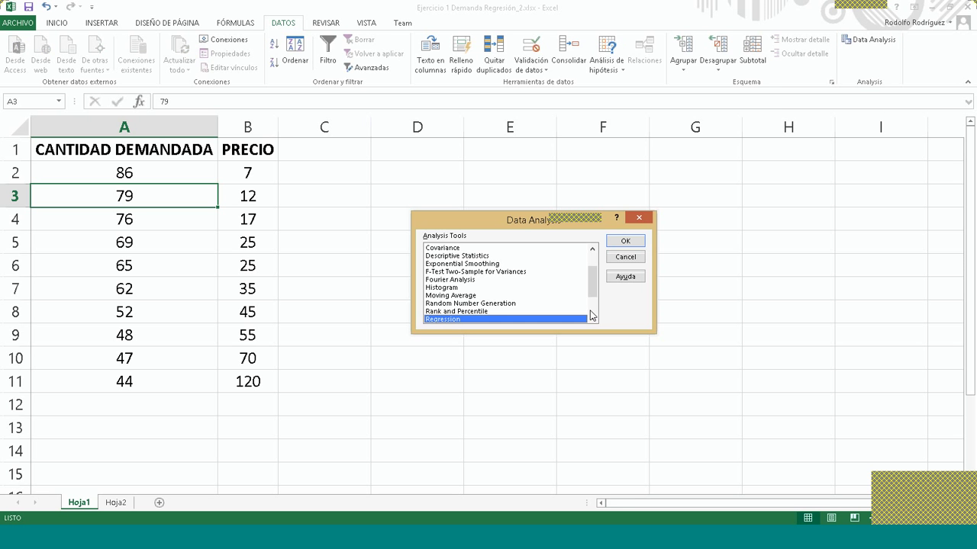
click(594, 320)
drag(592, 286, 591, 309)
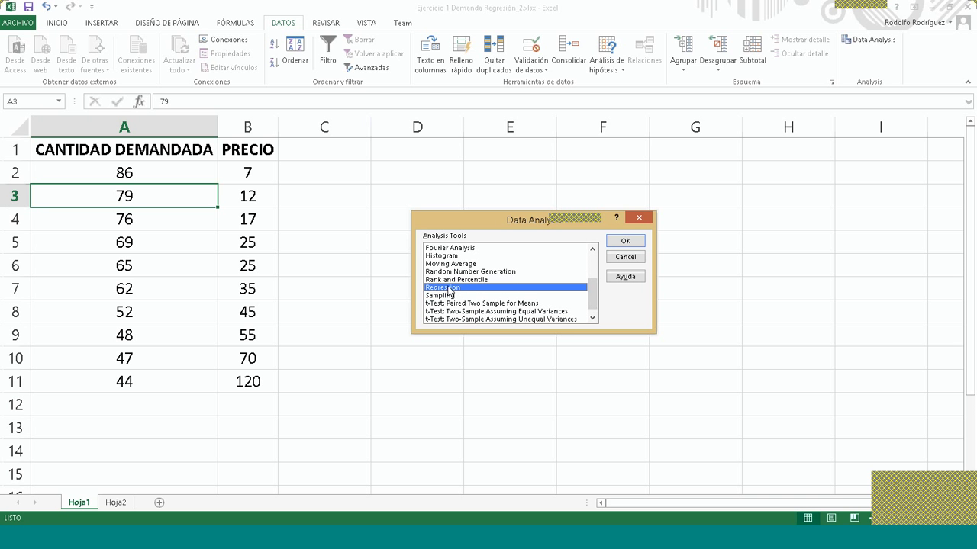
click(625, 242)
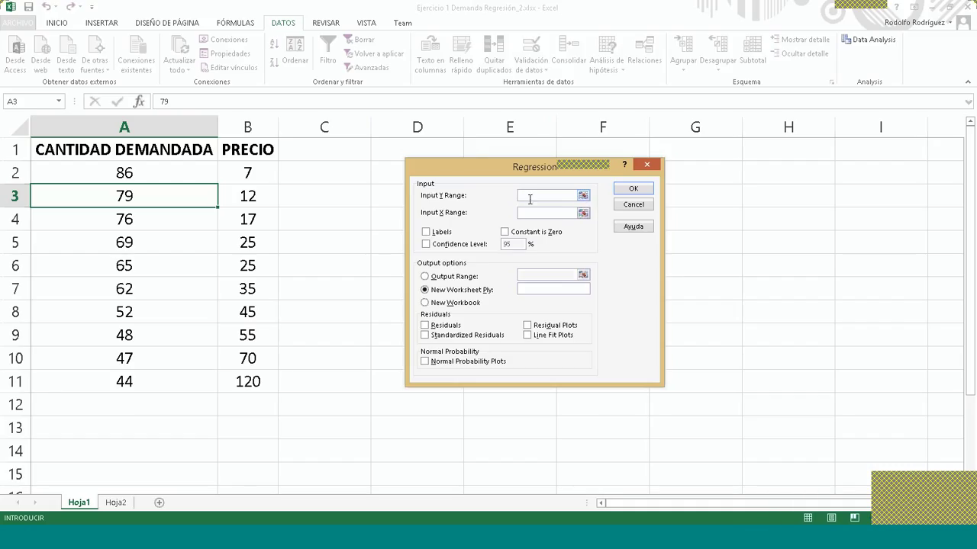
Set the regression's Y input range to the CANTIDAD DEMANDADA column with its header, $A$1:$A$11.
click(582, 196)
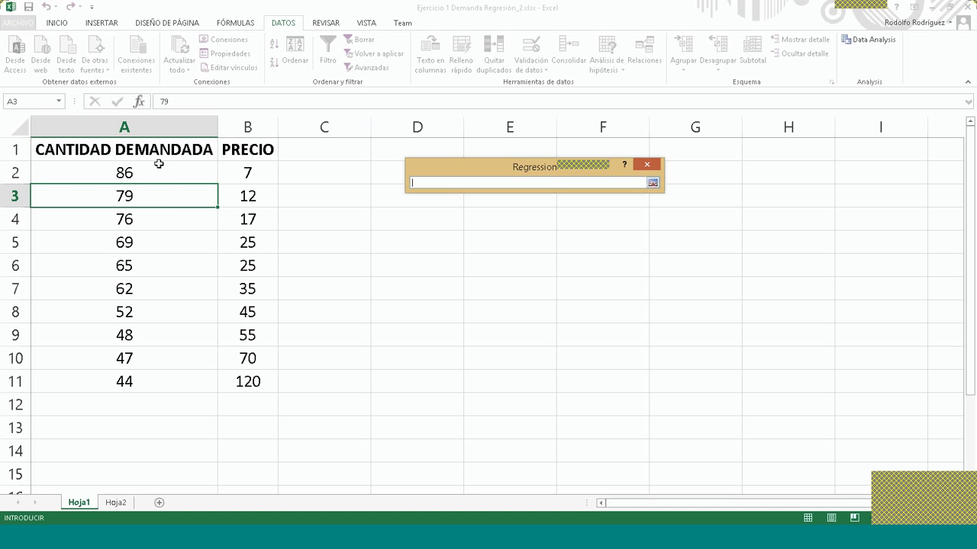
drag(160, 149, 166, 379)
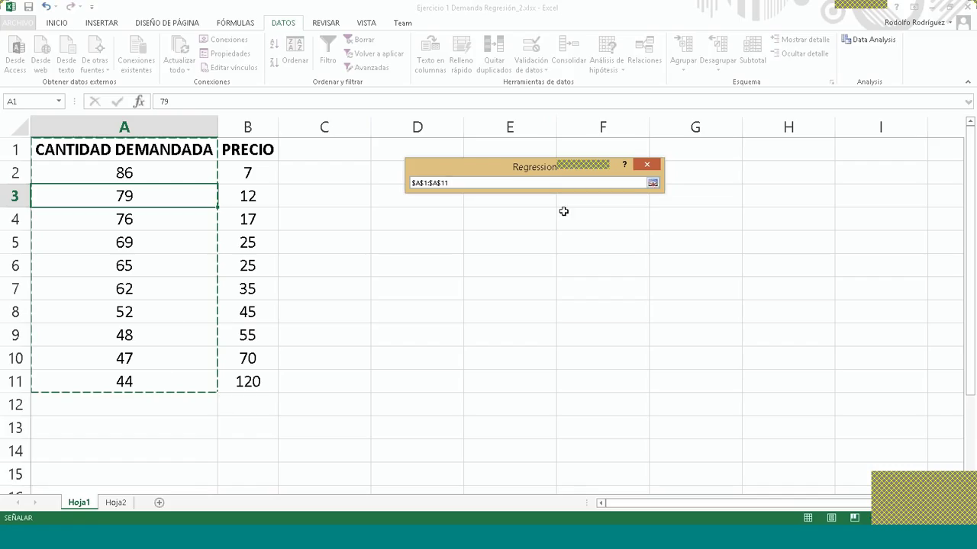
click(654, 183)
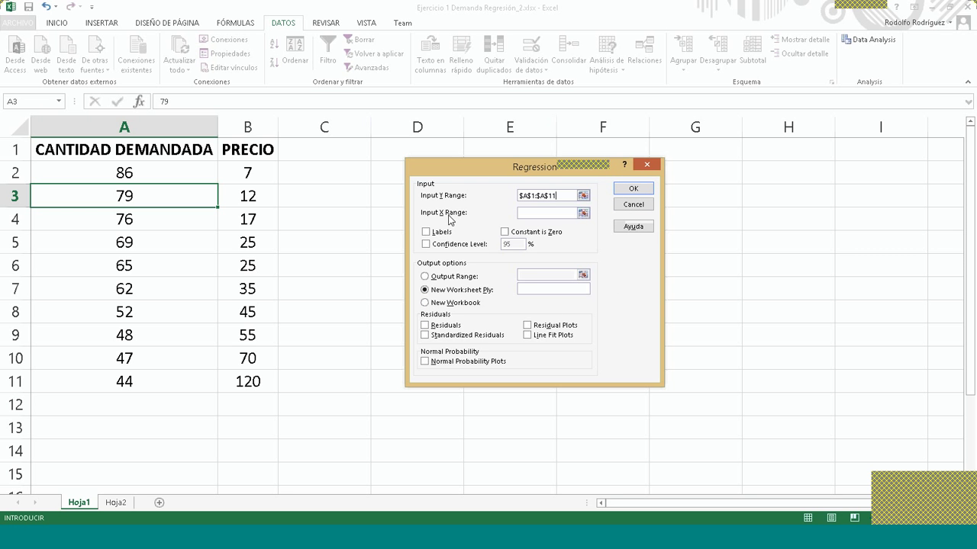
Set the regression's X input range to the PRECIO column with its header, $B$1:$B$11.
click(633, 205)
click(627, 242)
click(583, 214)
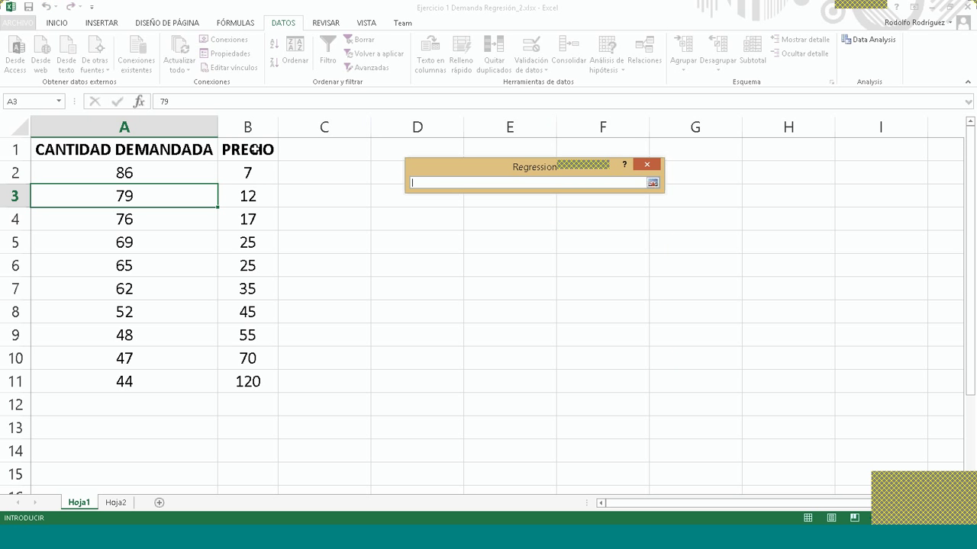
drag(254, 149, 253, 377)
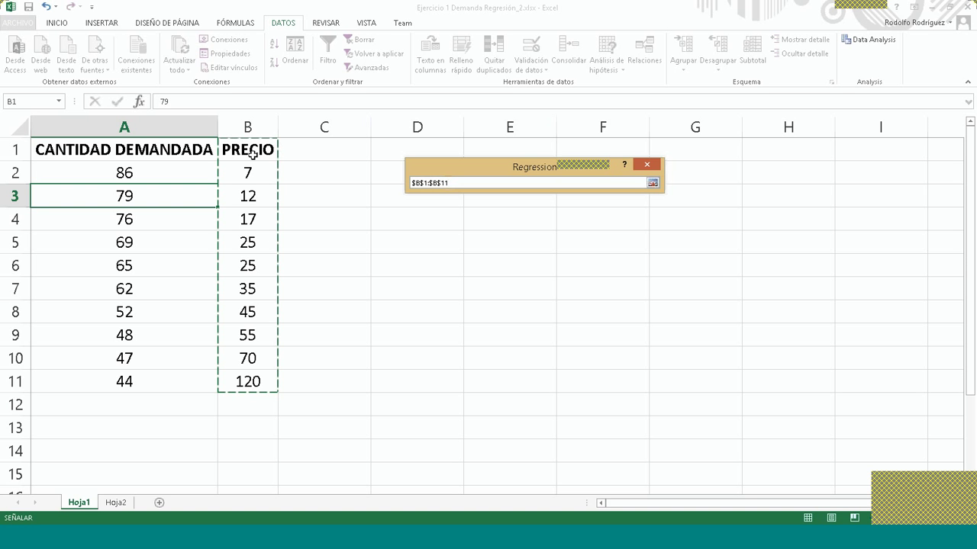
click(653, 184)
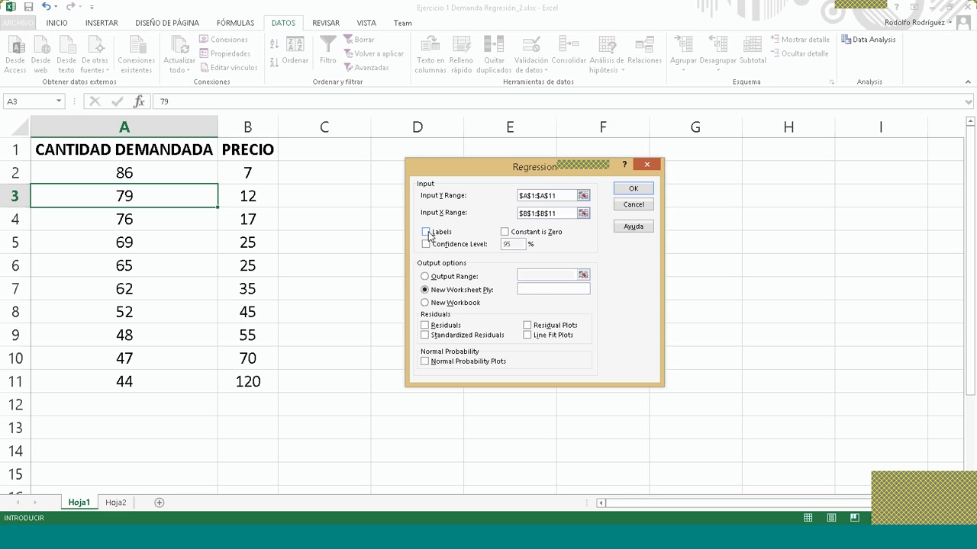
Enable Labels for the regression so the first row is treated as headers.
key(Escape)
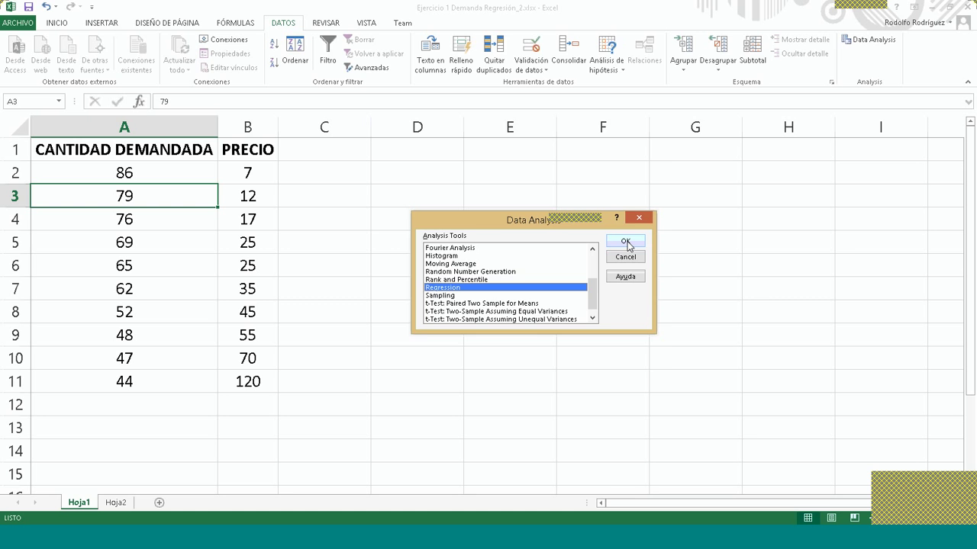
click(626, 242)
click(426, 232)
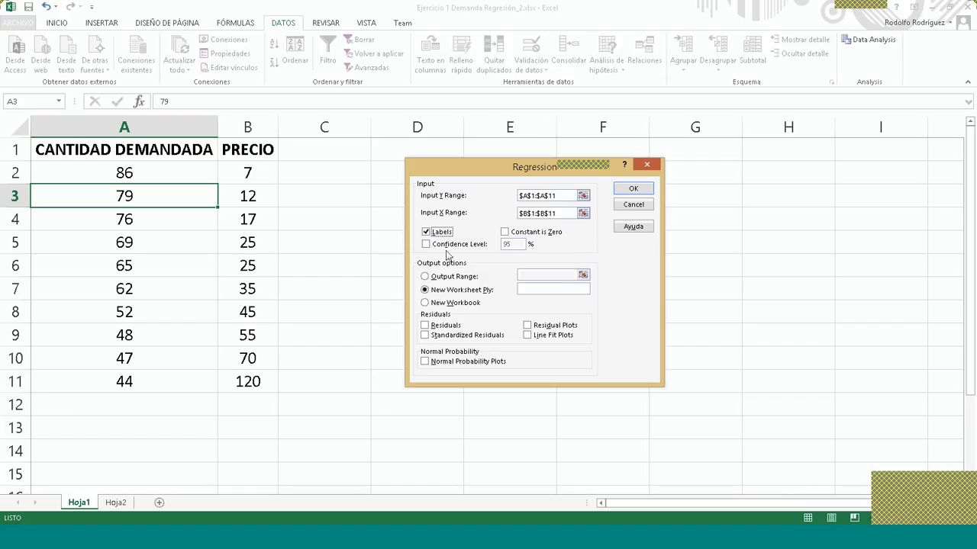
Set the regression's output range to $C$2 on the current sheet and run the analysis.
click(425, 303)
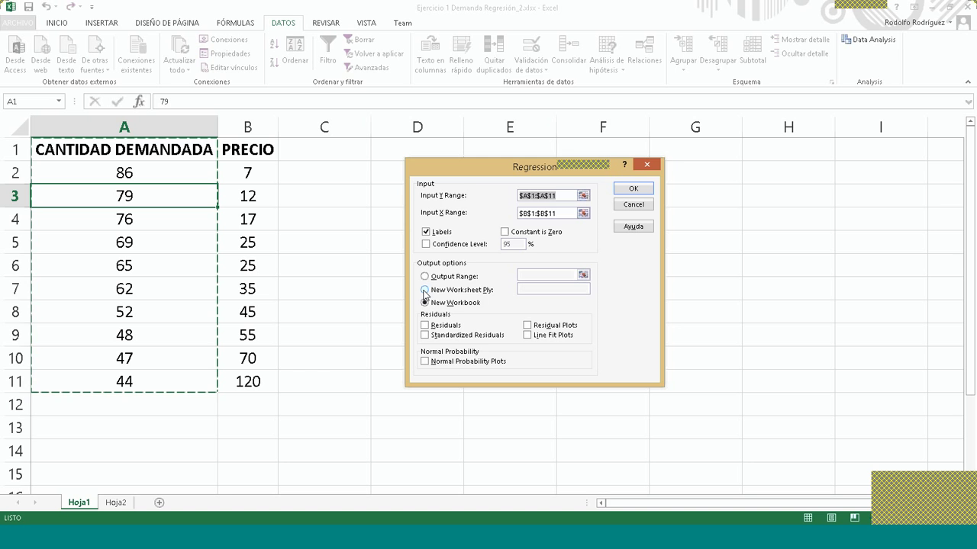
click(425, 291)
click(425, 277)
click(583, 276)
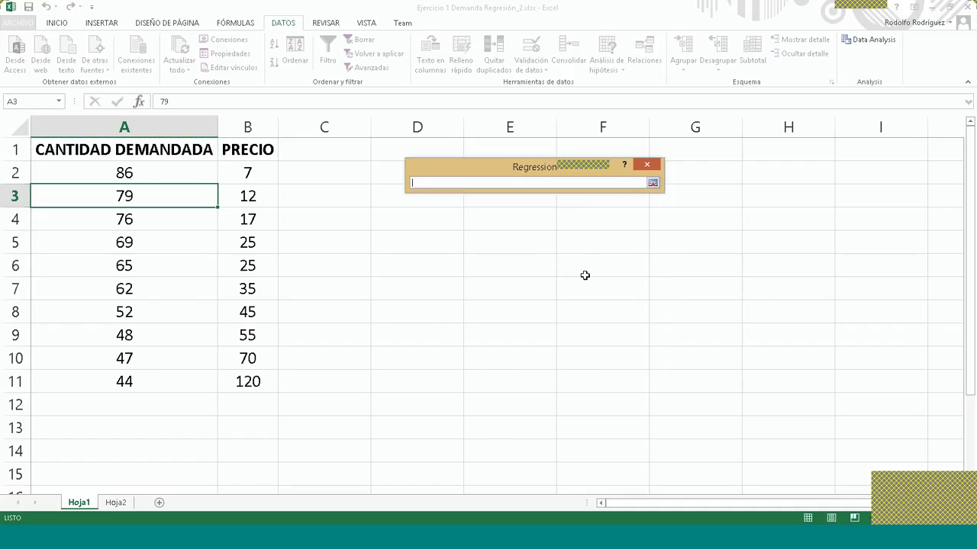
click(354, 179)
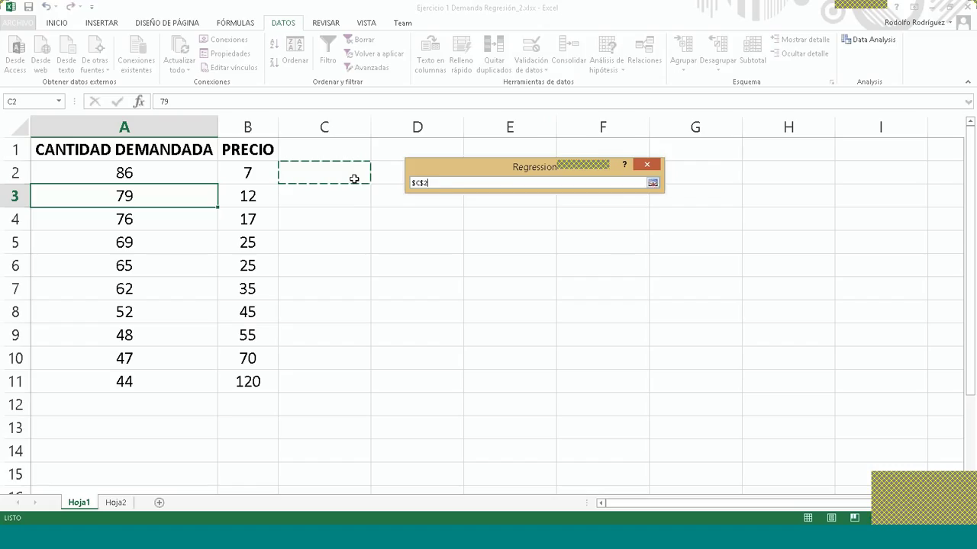
click(653, 184)
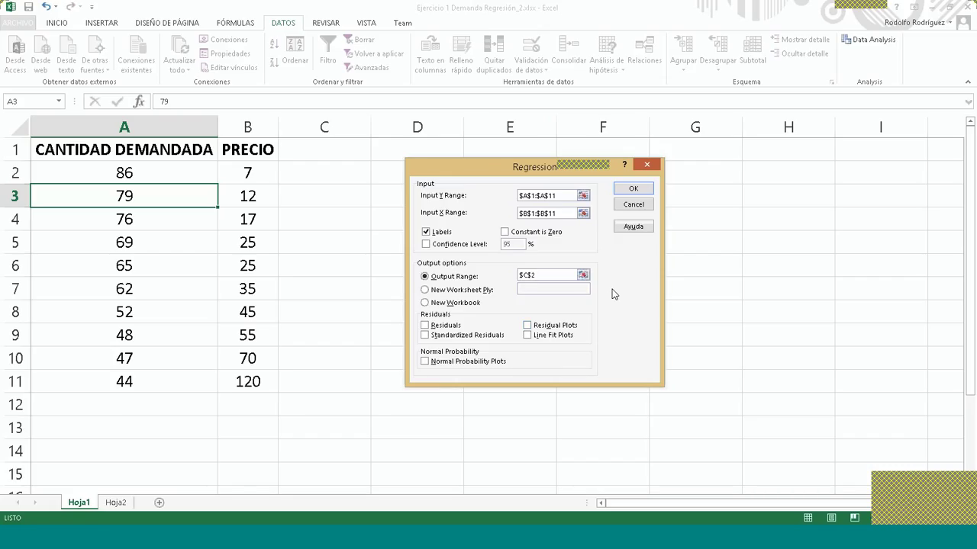
click(633, 189)
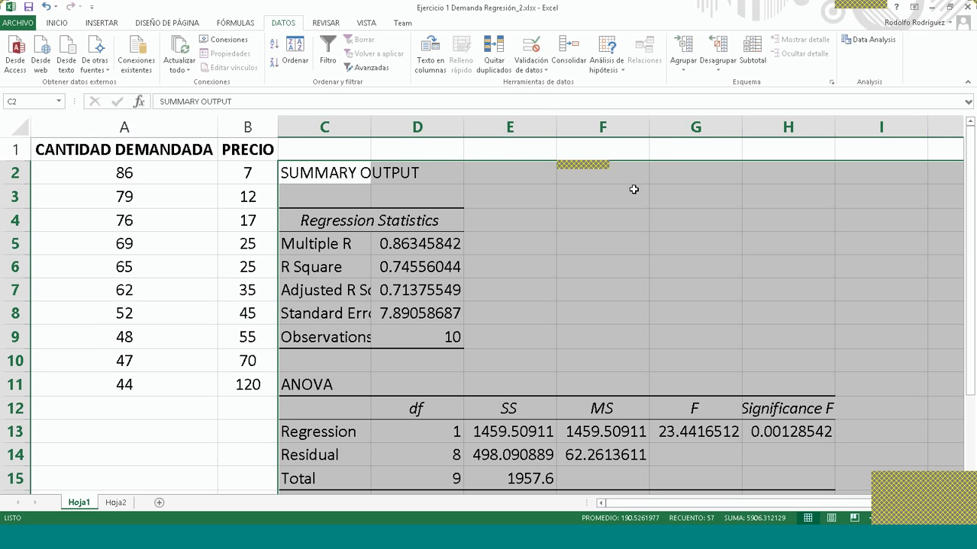
Examine the regression output at 160% zoom, from the regression statistics and ANOVA table down to the coefficients.
scroll(537, 391, down, 1)
scroll(537, 391, down, 3)
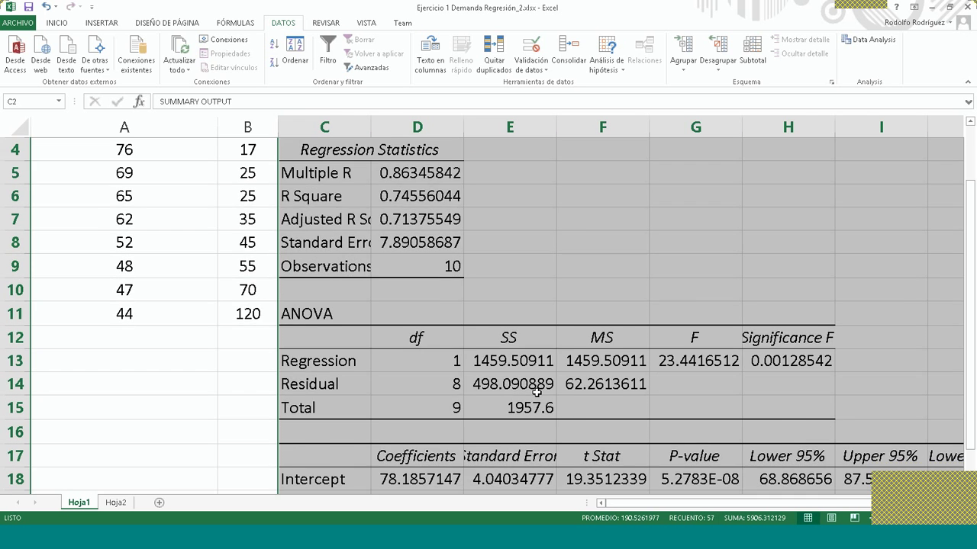
scroll(537, 393, up, 2)
click(912, 483)
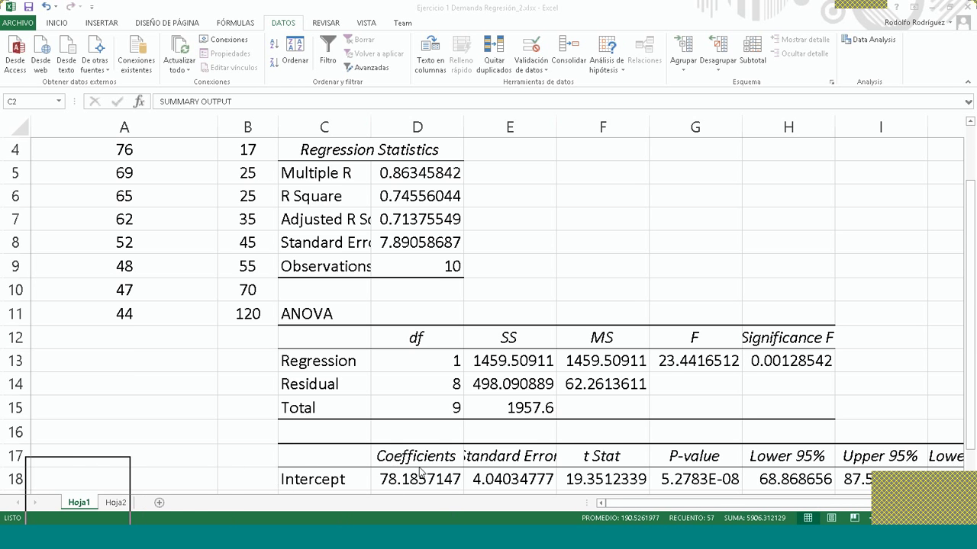
click(70, 470)
click(872, 518)
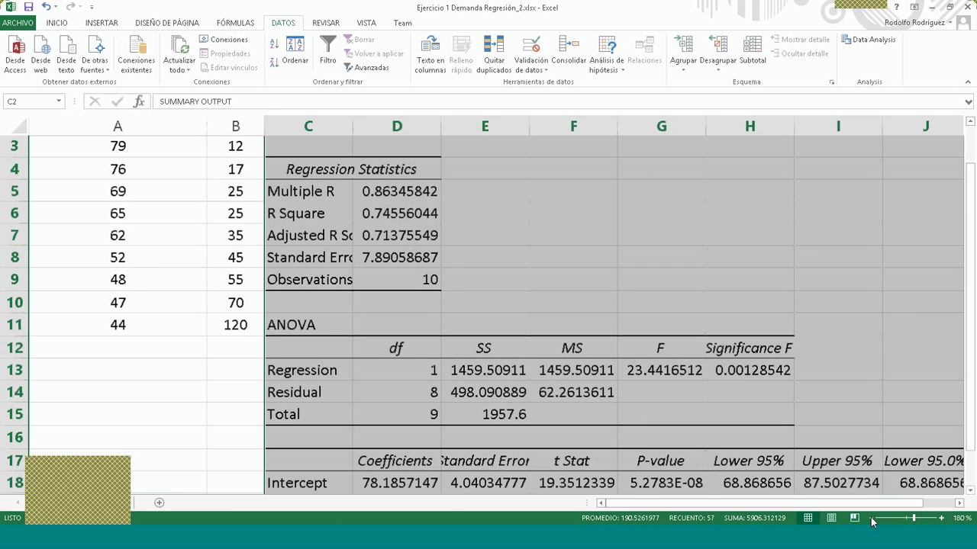
click(872, 518)
scroll(852, 429, down, 1)
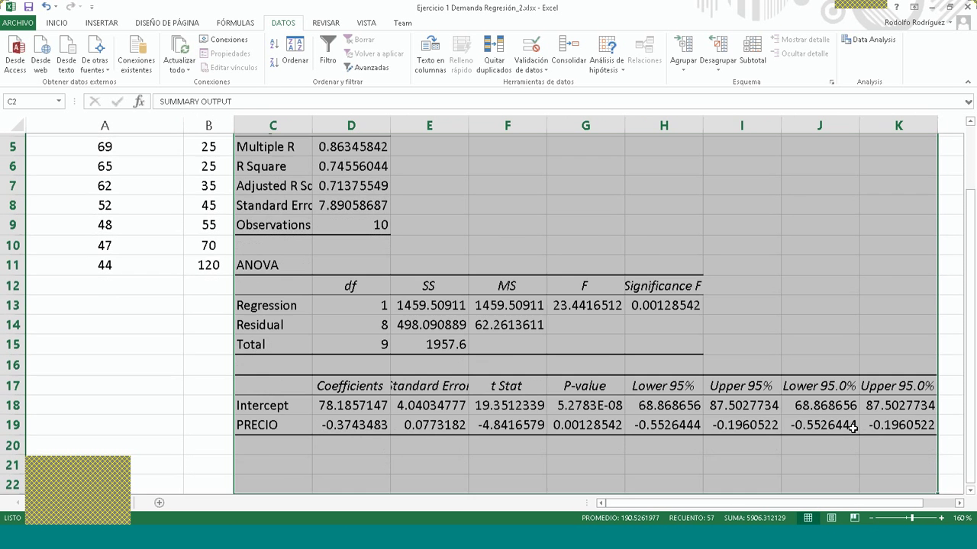
scroll(852, 429, up, 2)
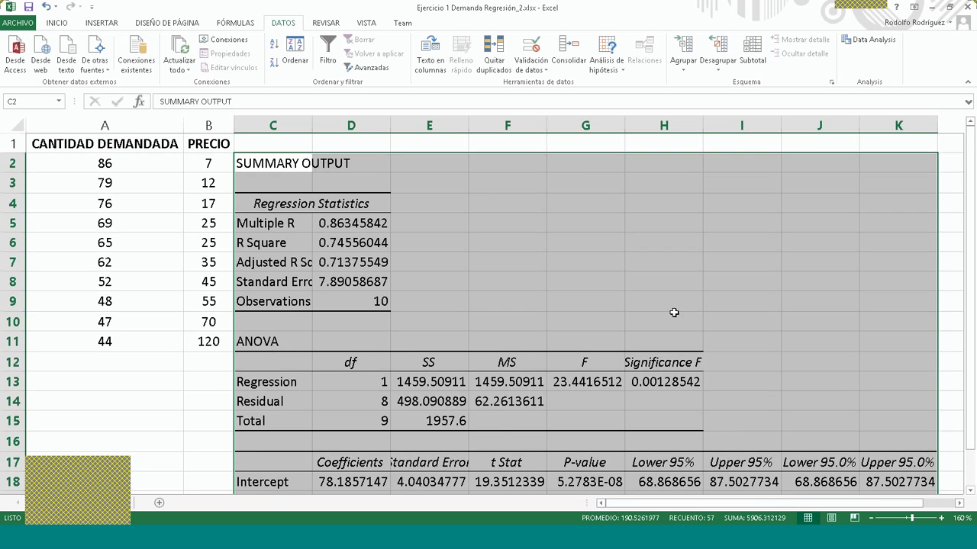
scroll(676, 312, down, 1)
scroll(681, 314, up, 1)
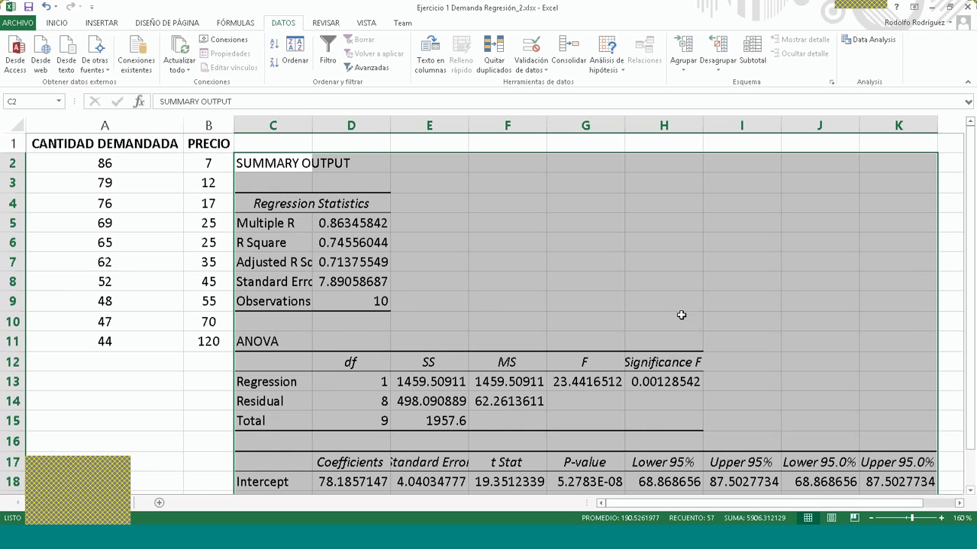
Auto-fit the widths of columns C through K so the regression output's labels and figures fit.
drag(283, 124, 897, 127)
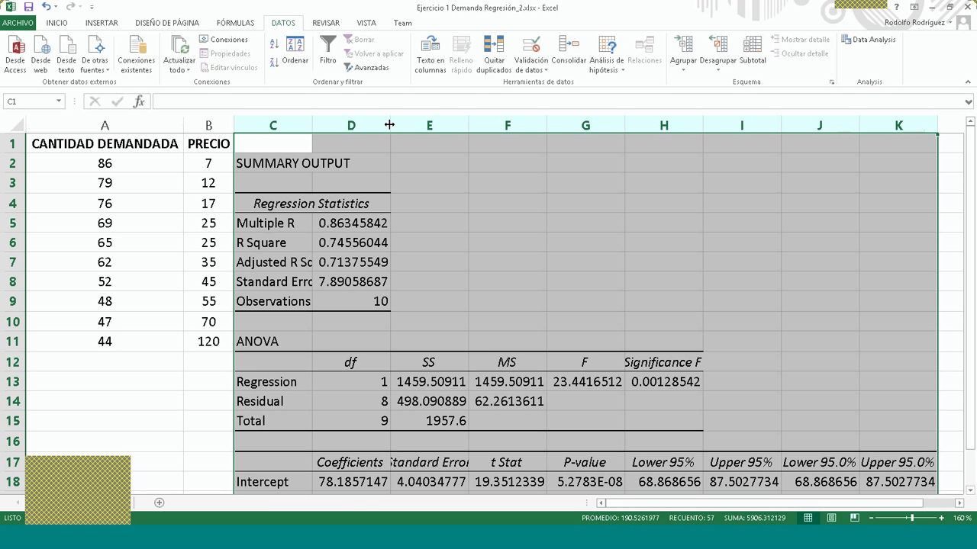
double_click(468, 129)
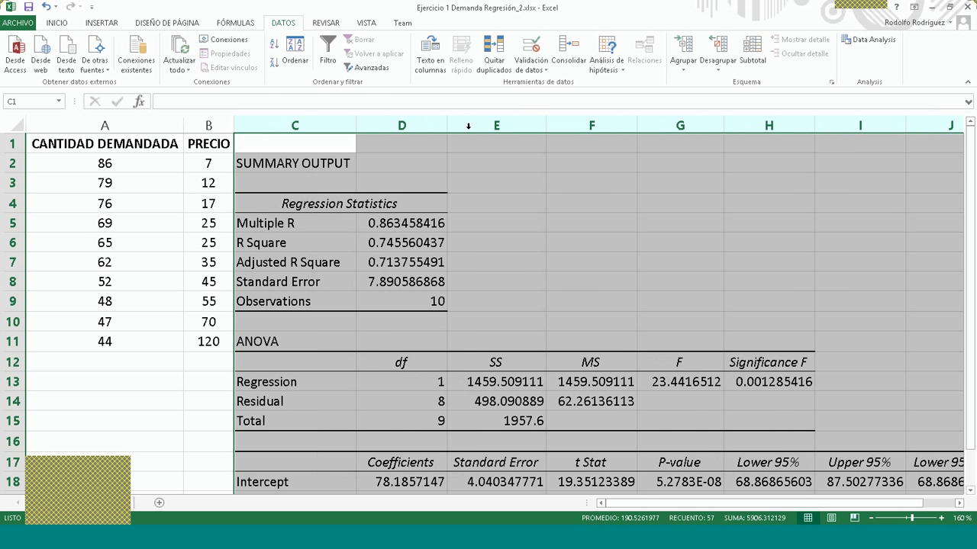
scroll(521, 284, down, 1)
scroll(522, 284, up, 1)
scroll(522, 284, down, 2)
scroll(521, 284, up, 1)
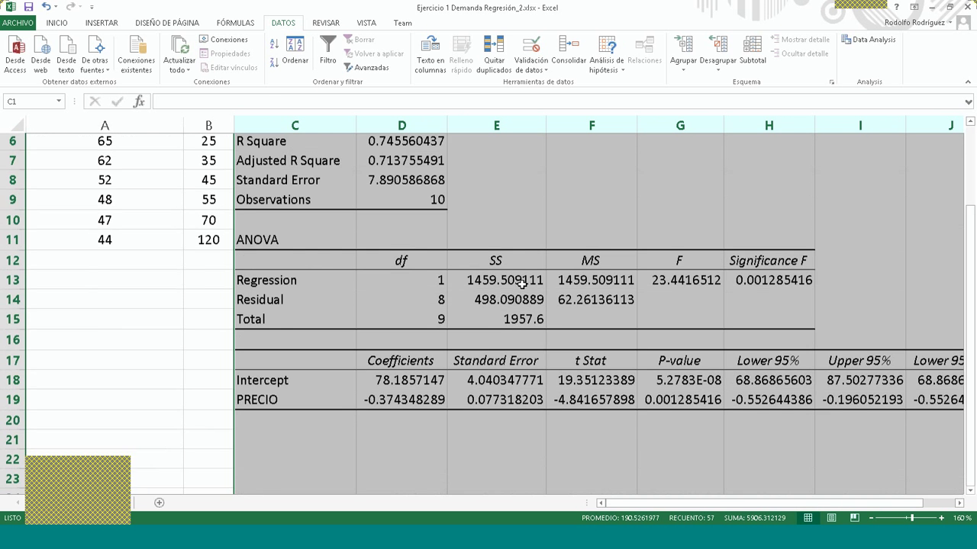
Examine the R Square value in the regression statistics against the PRECIO and CANTIDAD DEMANDADA data.
click(871, 518)
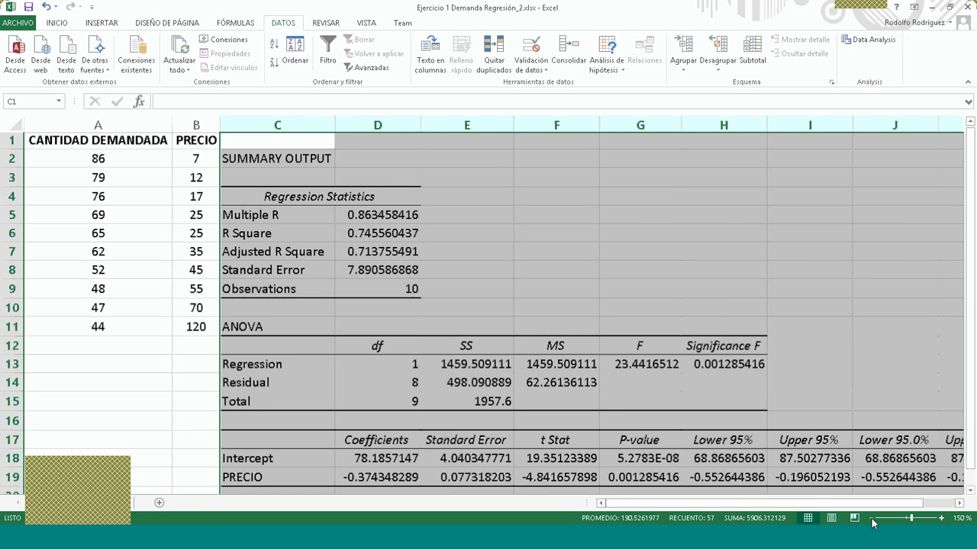
click(871, 519)
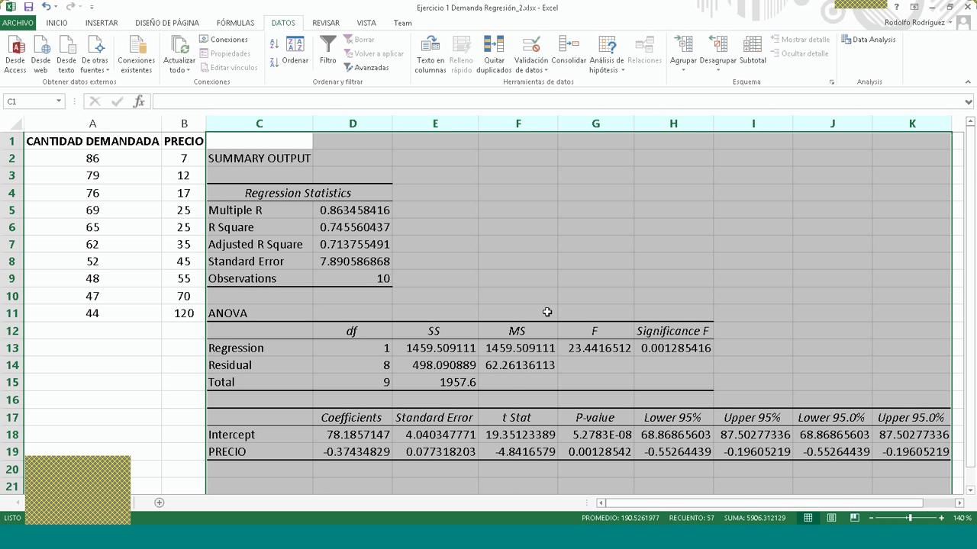
click(448, 227)
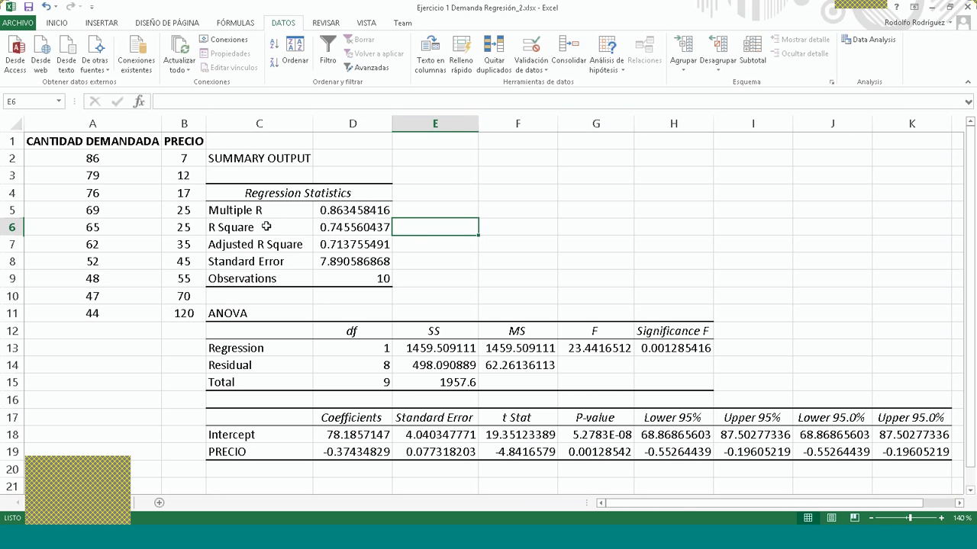
click(266, 227)
click(358, 230)
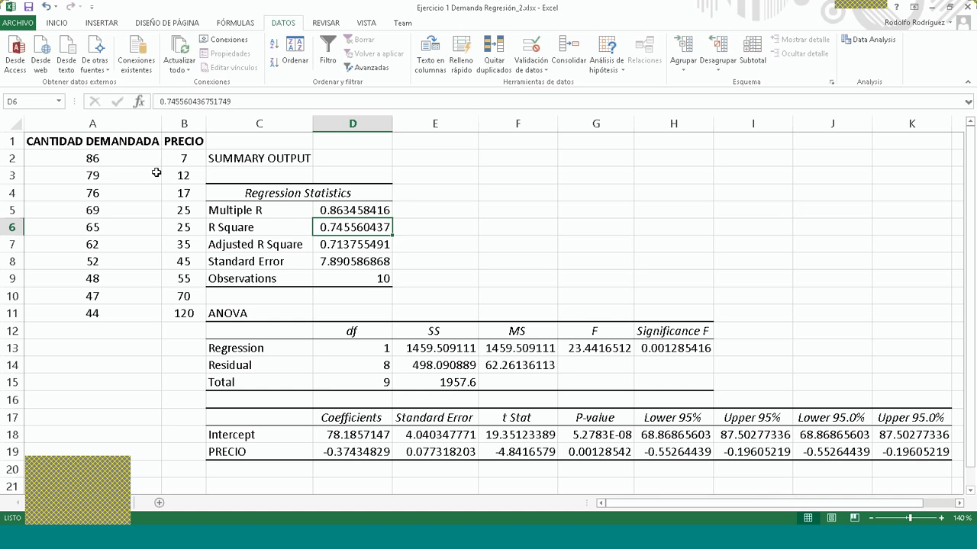
drag(174, 142, 184, 316)
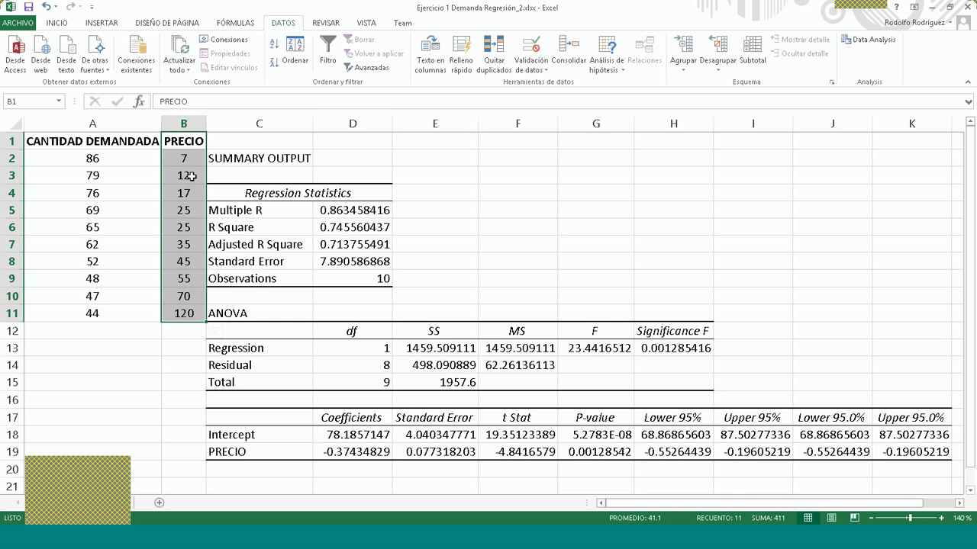
click(124, 151)
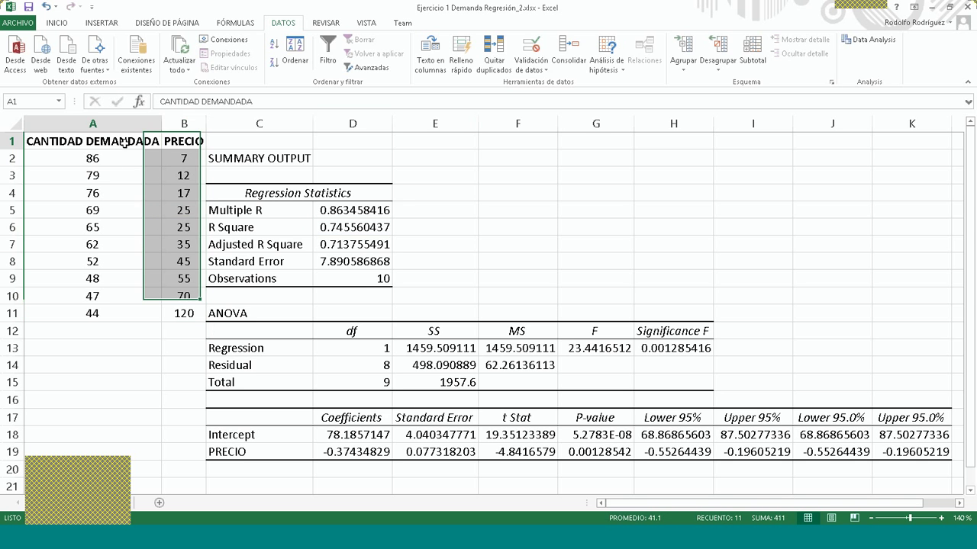
drag(125, 152, 110, 313)
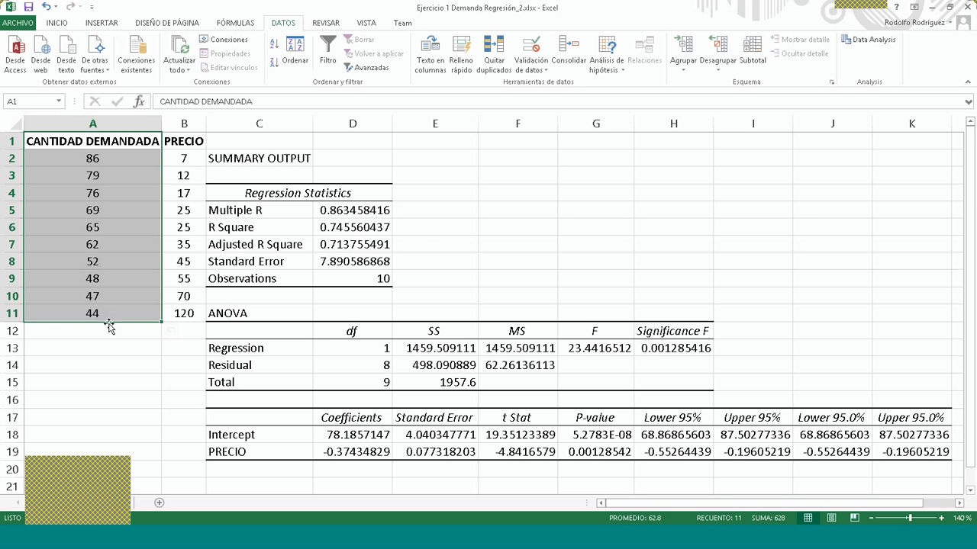
click(341, 226)
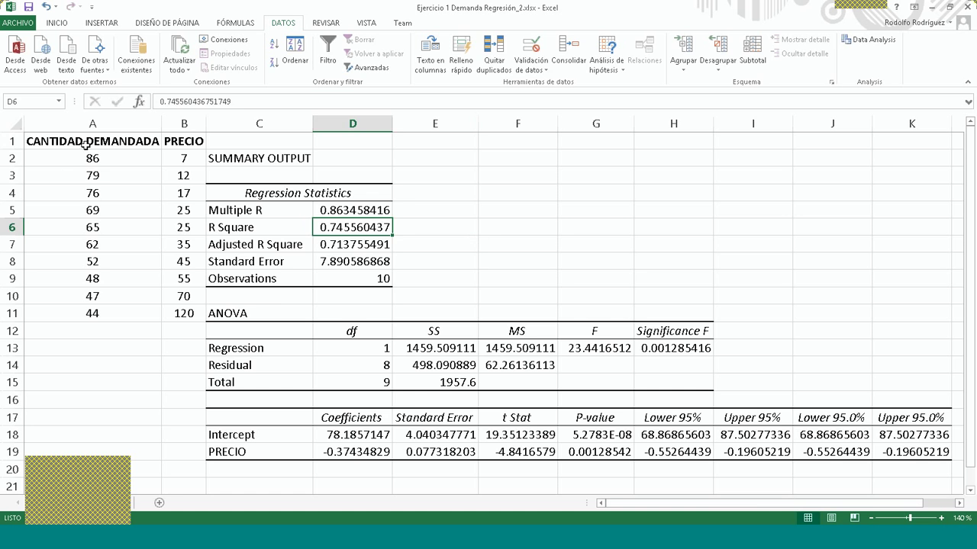
drag(85, 144, 90, 312)
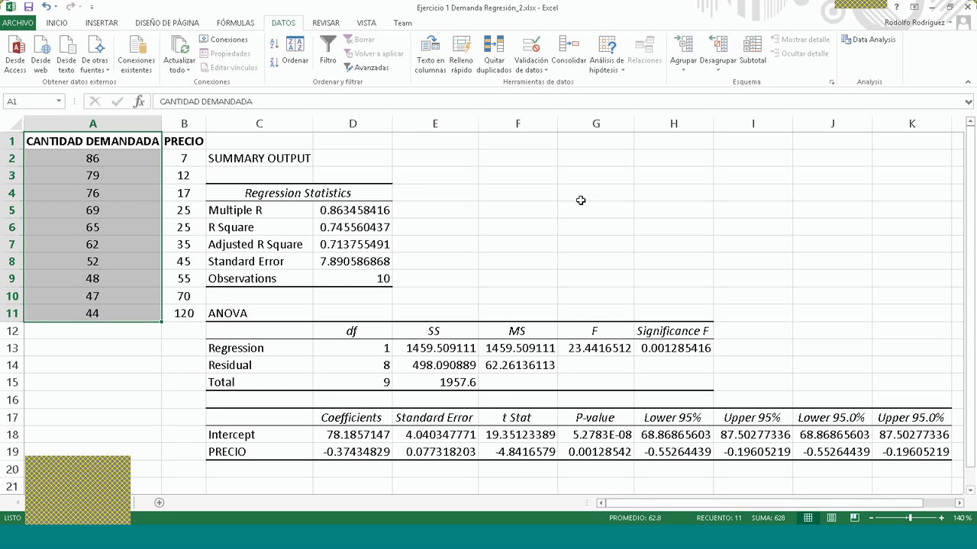
click(419, 230)
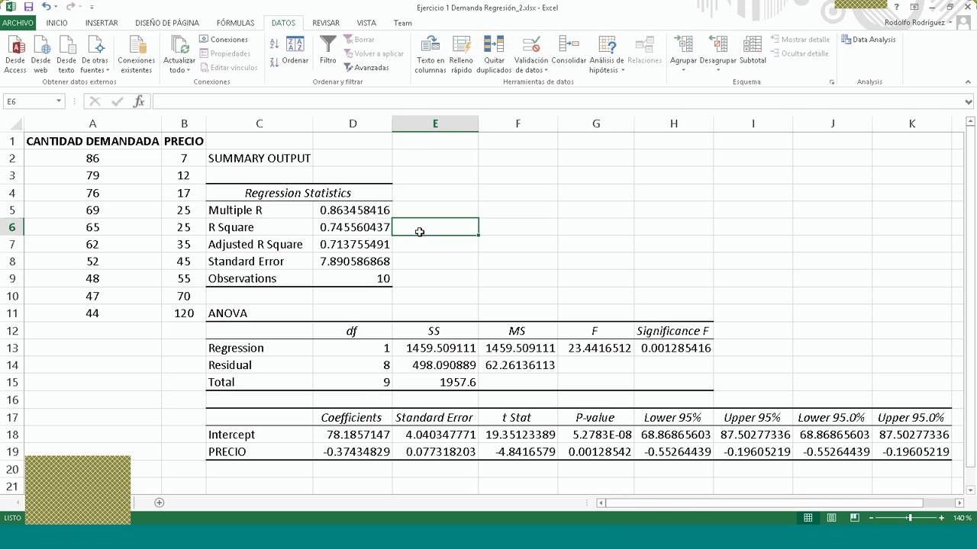
Review the PRECIO data, then the F statistic and Significance F in the ANOVA table's Regression row.
scroll(446, 271, down, 1)
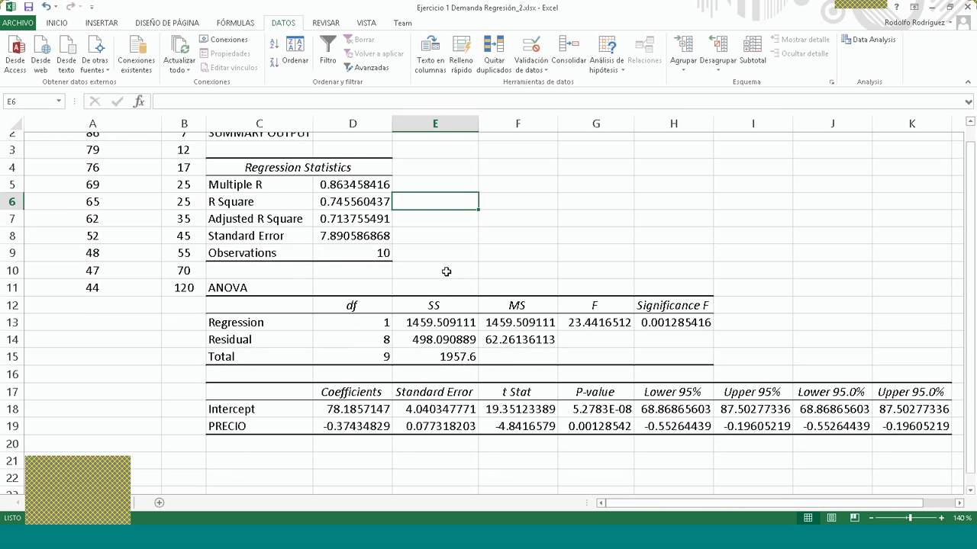
scroll(446, 272, down, 2)
scroll(120, 183, up, 3)
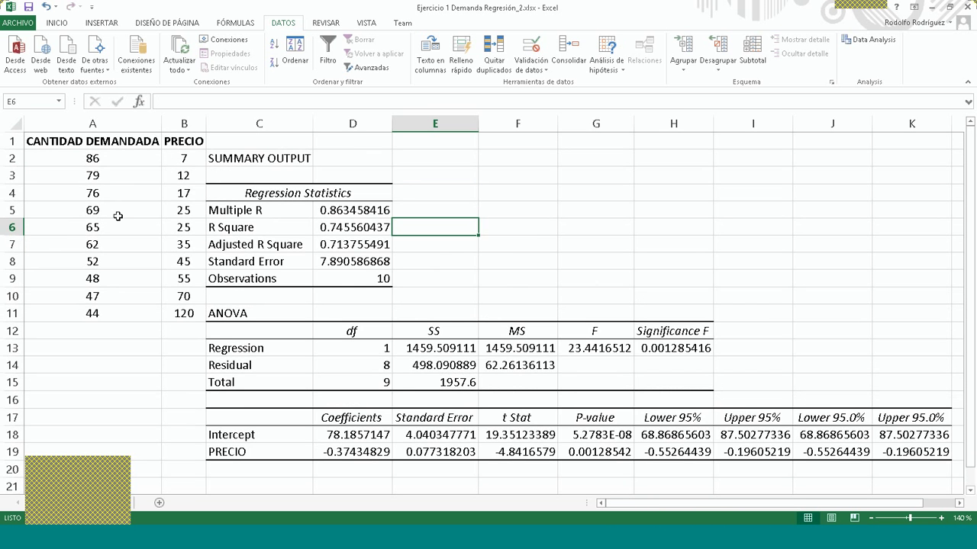
click(182, 143)
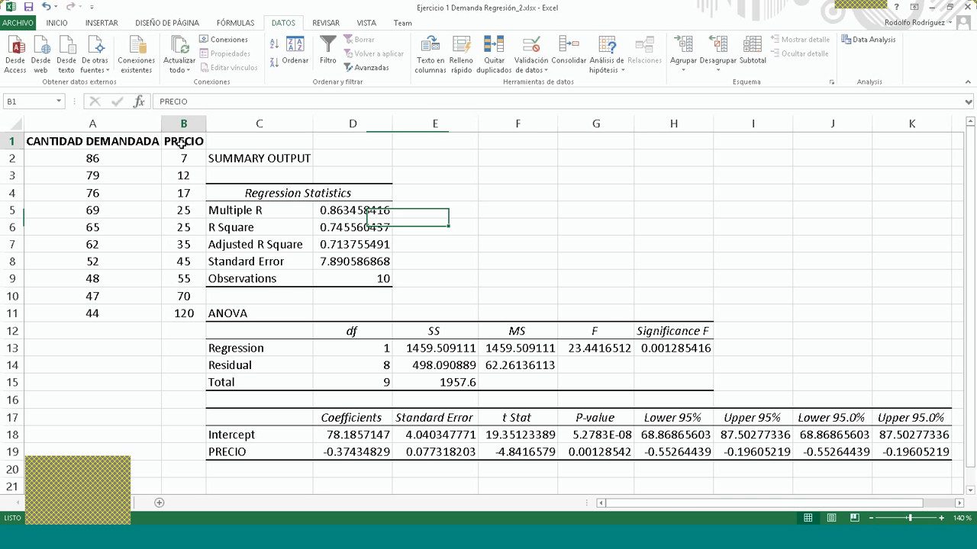
drag(182, 143, 188, 312)
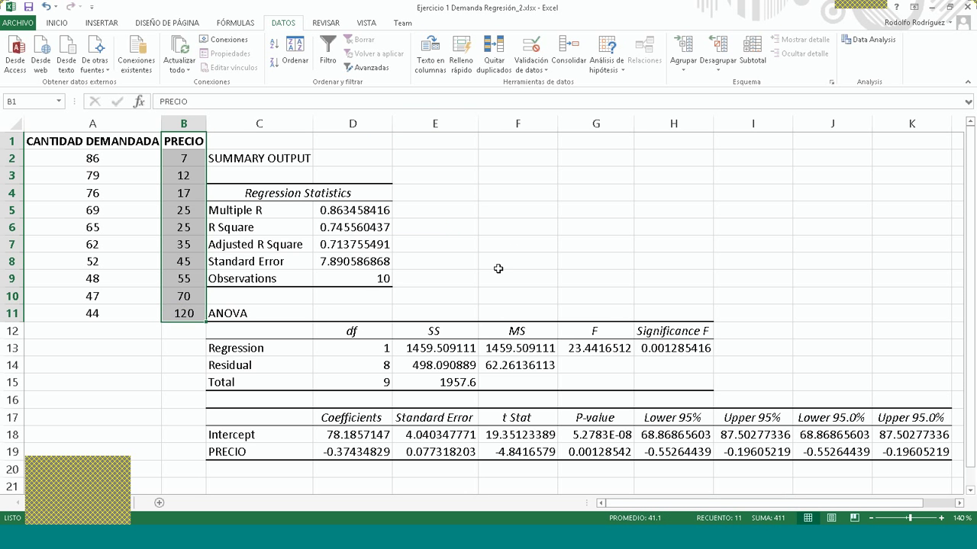
scroll(498, 270, down, 1)
scroll(494, 251, up, 1)
drag(519, 349, 519, 313)
click(599, 349)
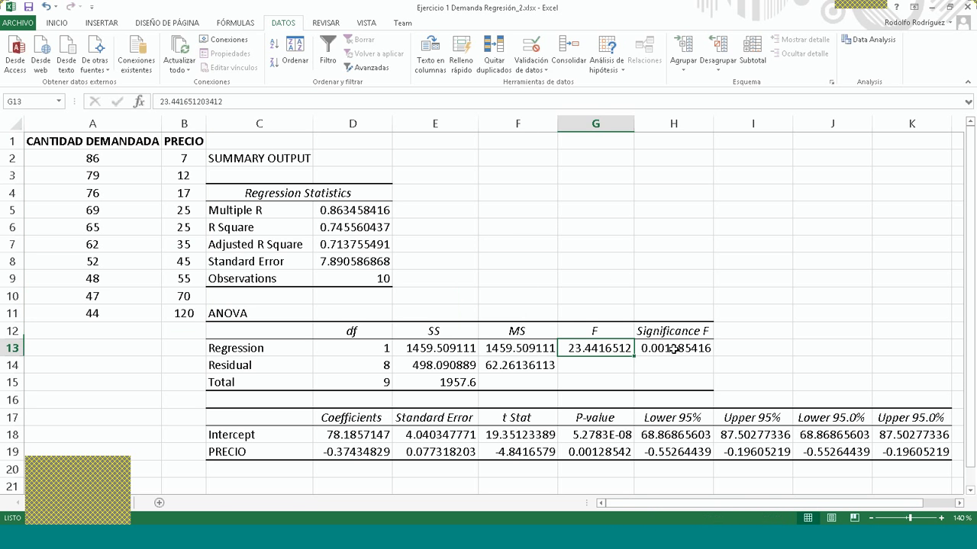
click(673, 349)
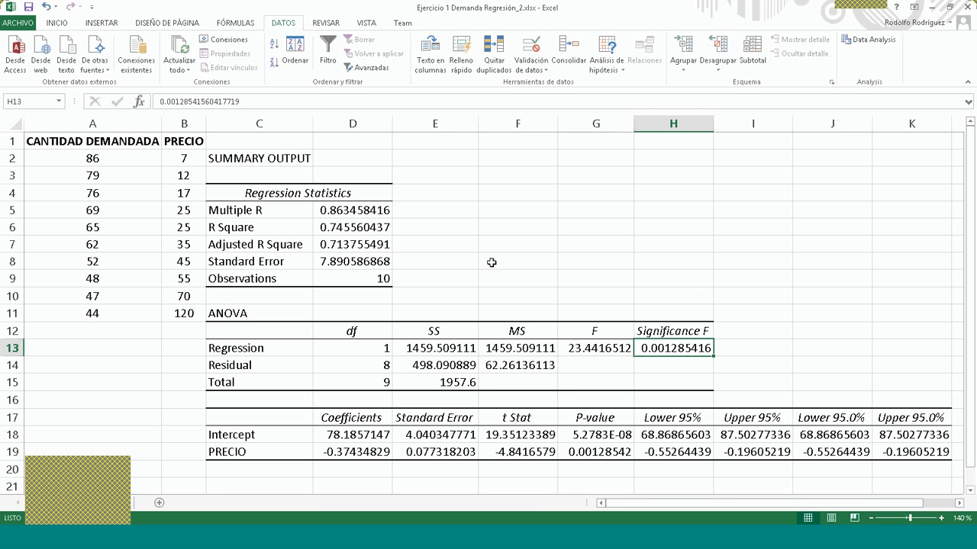
Compare the ANOVA Significance F with the P-value of the PRECIO coefficient and recheck the F statistic.
drag(187, 142, 184, 311)
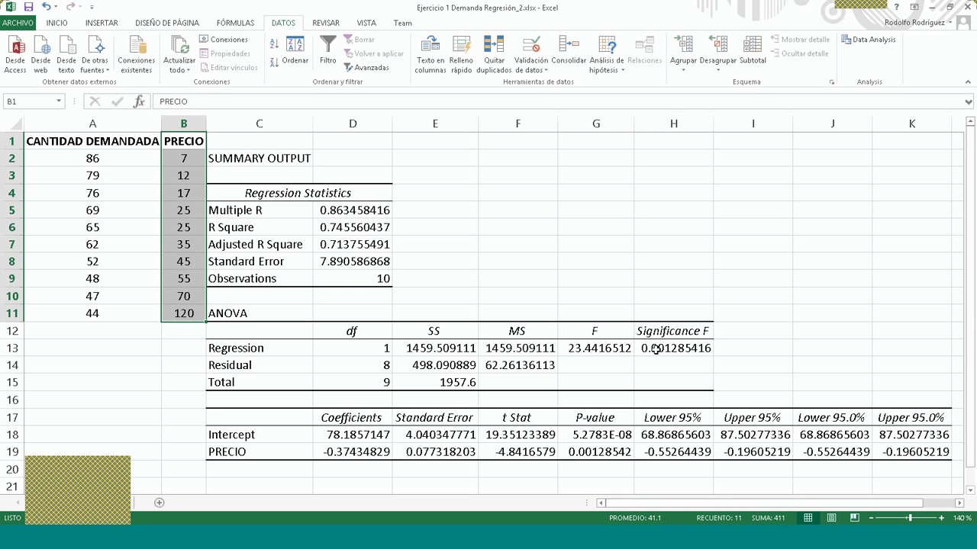
click(657, 348)
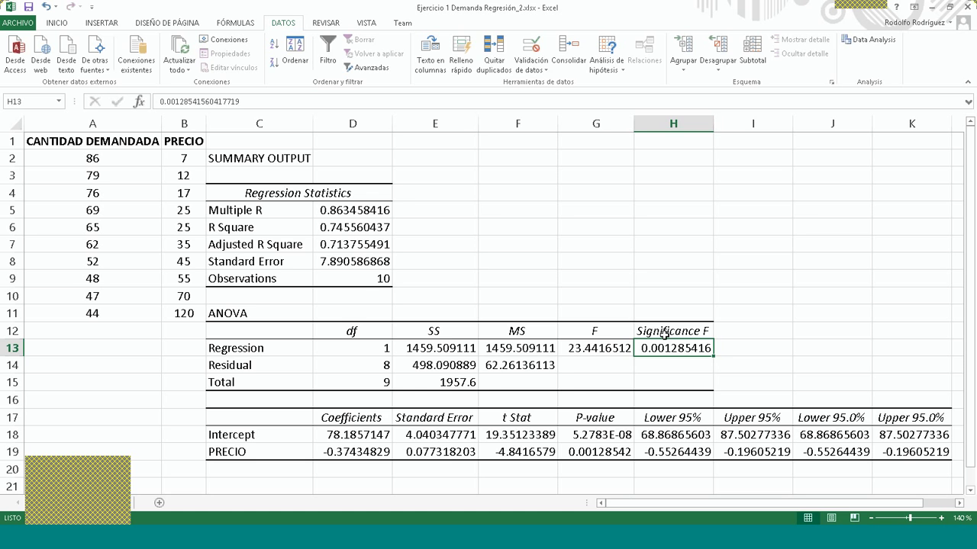
click(589, 453)
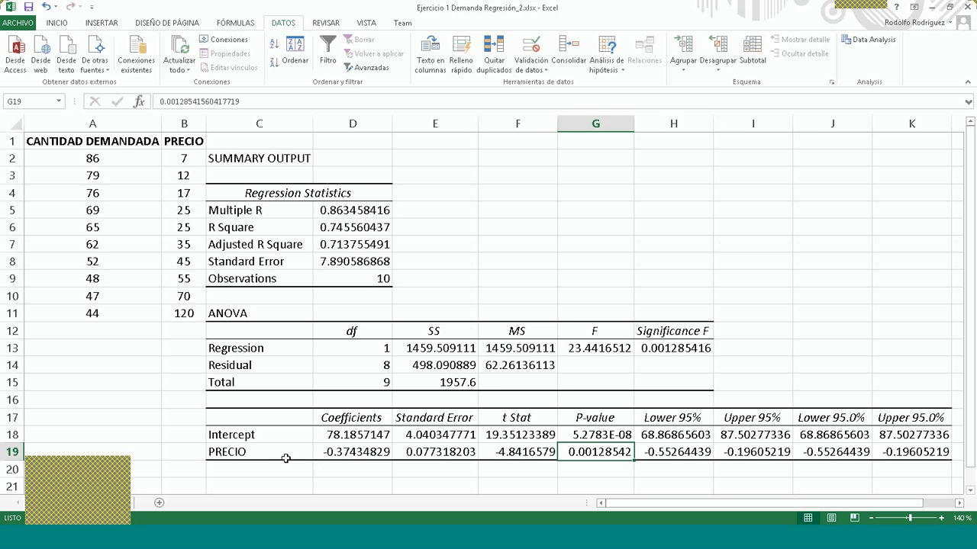
click(660, 350)
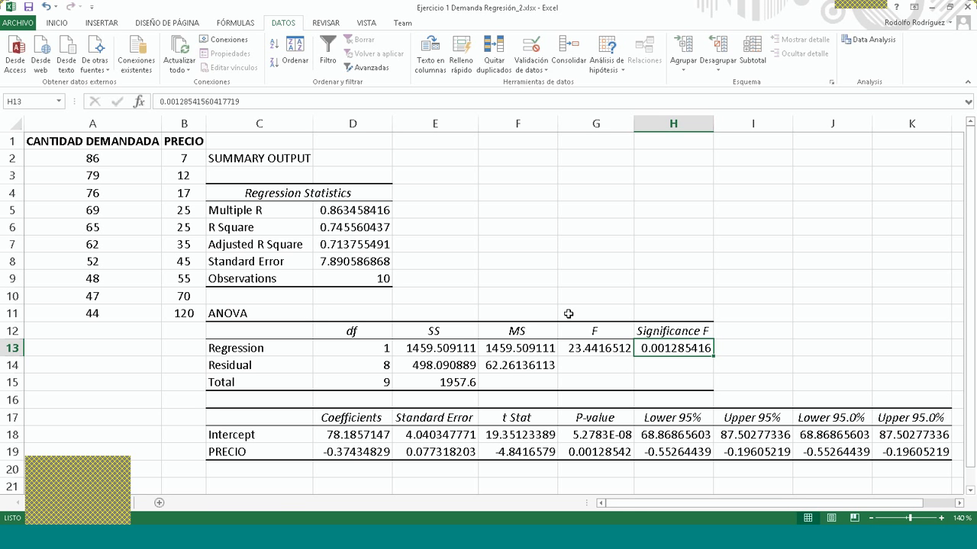
click(603, 348)
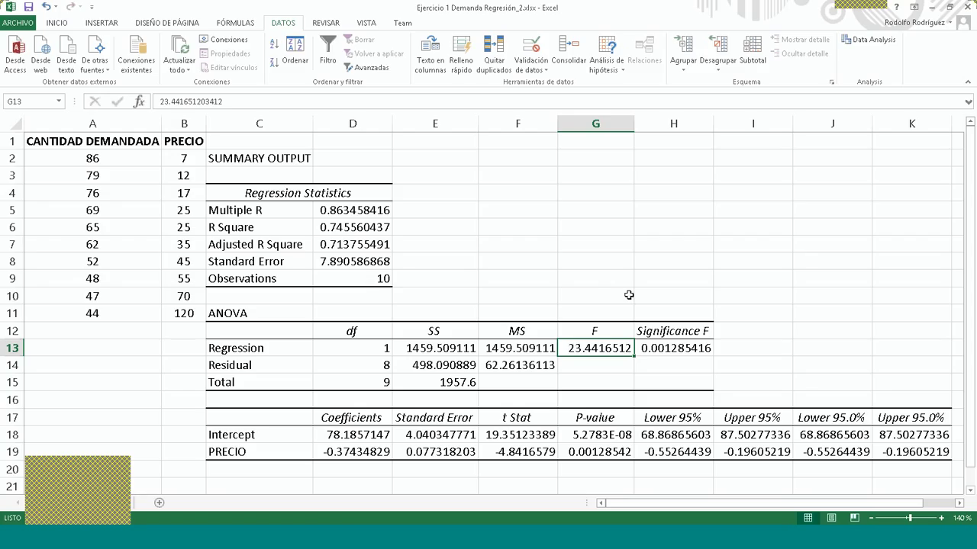
click(672, 346)
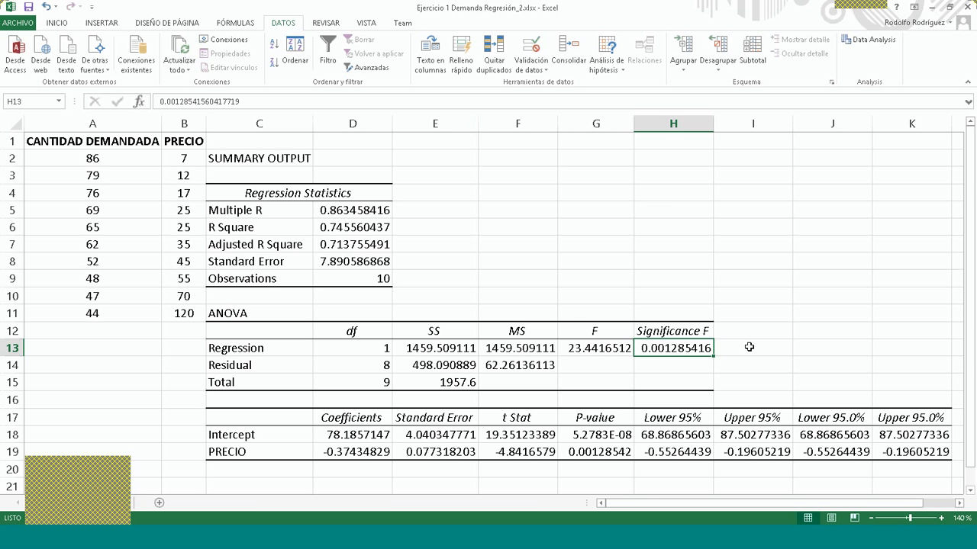
Enter 100% in cell H8, above the ANOVA table.
click(673, 260)
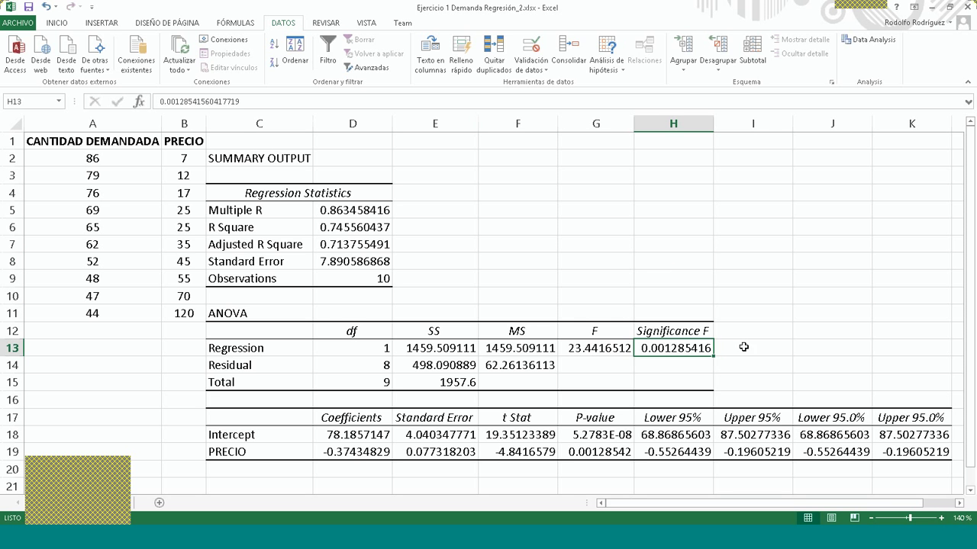
click(674, 261)
text(1)
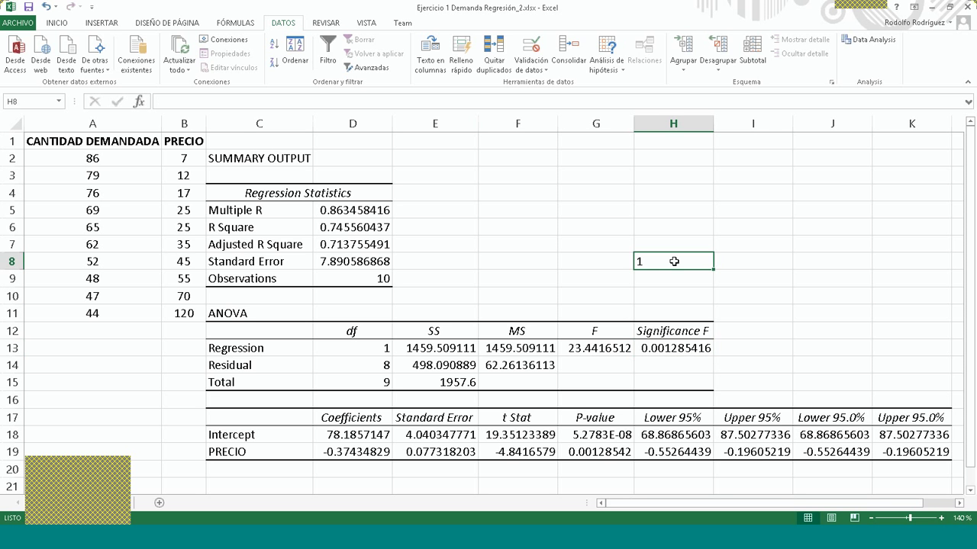
text(00%)
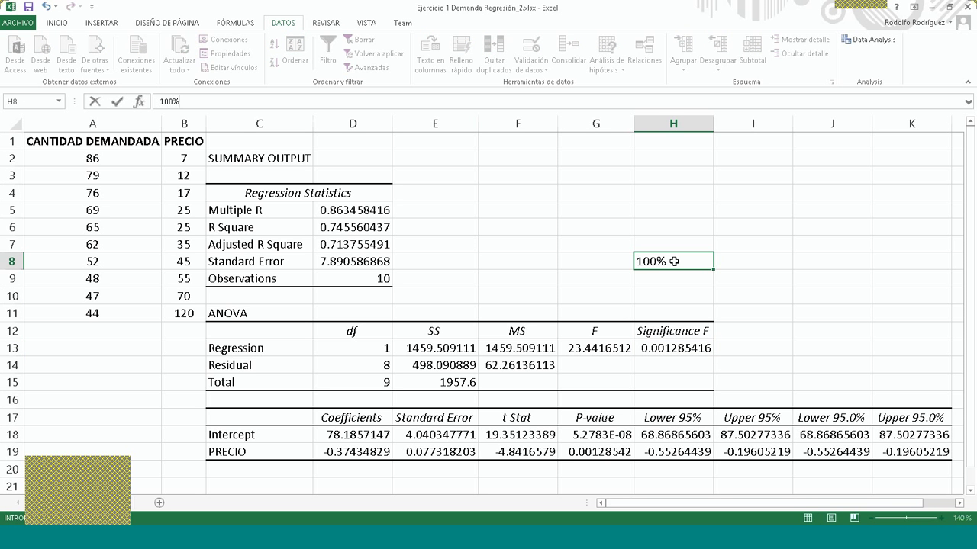
key(Return)
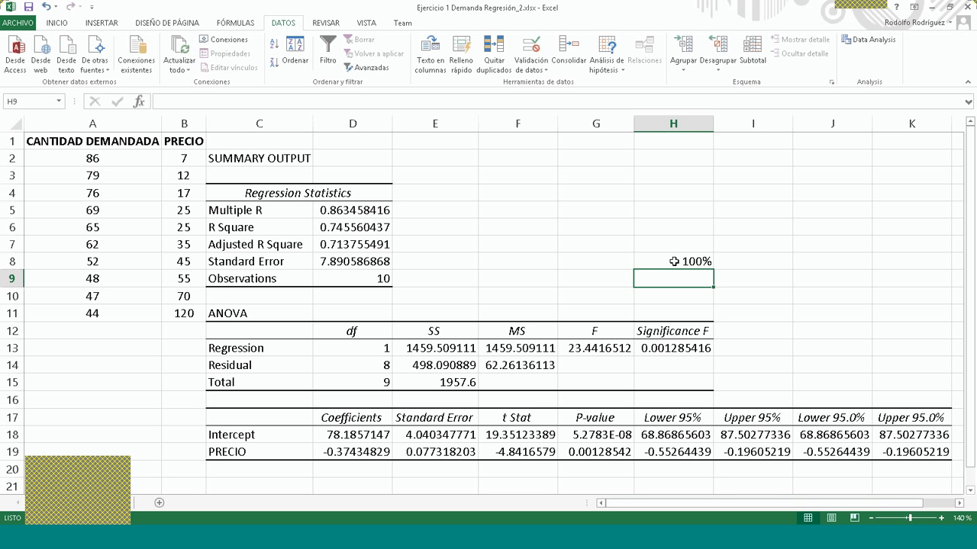
Check the Significance F value in H13 and enter it as 0.12% in cell H9.
key(Down)
key(Down)
key(Down)
key(Down)
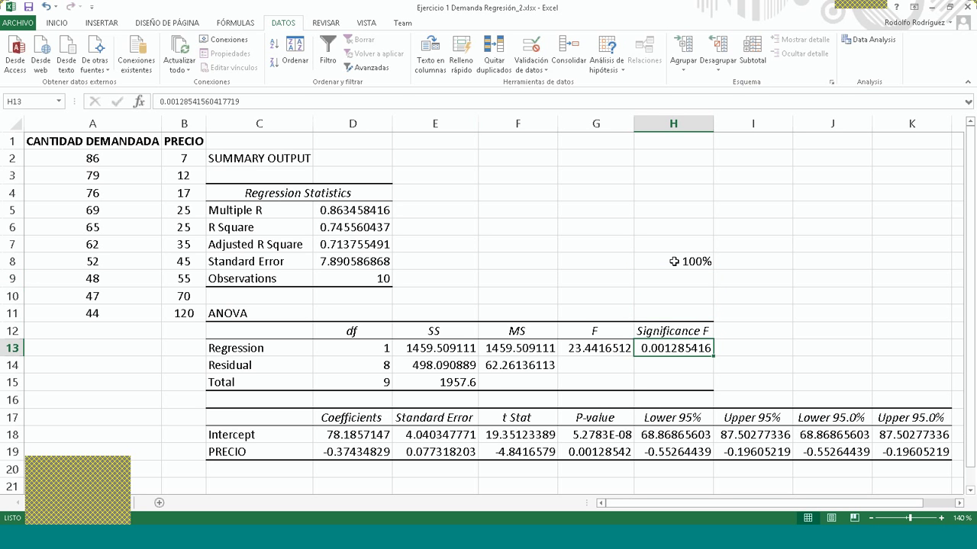
key(Up)
key(Up)
key(Up)
key(Up)
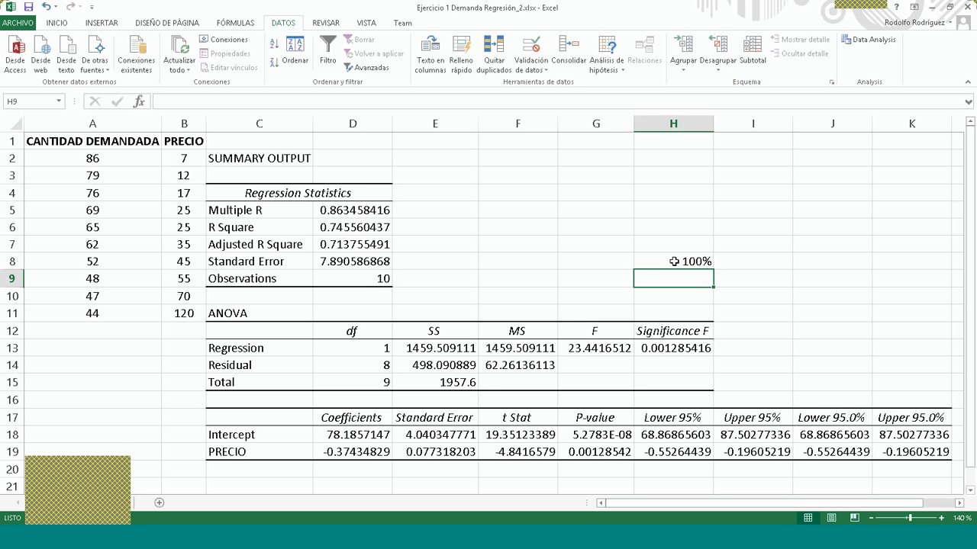
text(0.12%)
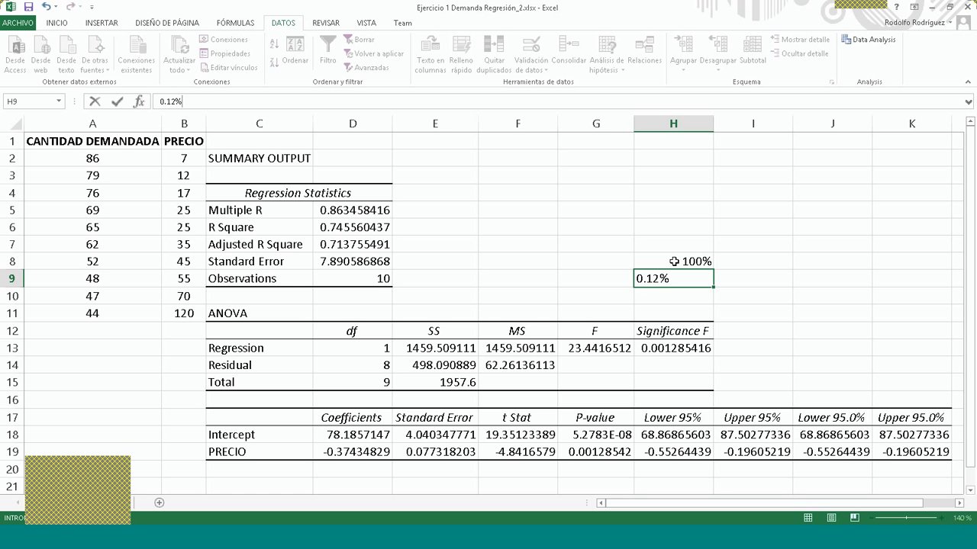
key(Return)
Calculate the confidence level in cell H7 by subtracting H9 from H8 with the formula +H8-H9.
key(Up)
key(Up)
key(Up)
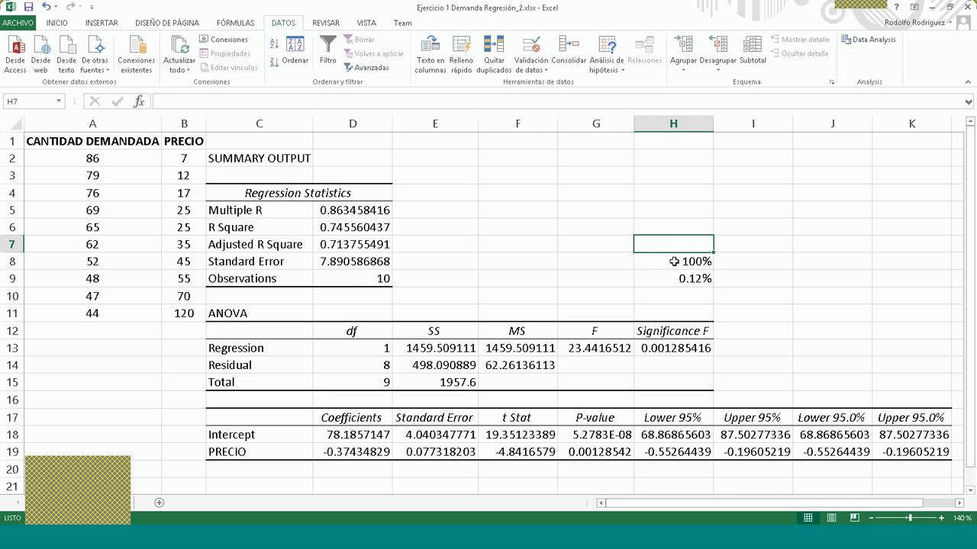
text(+)
click(674, 261)
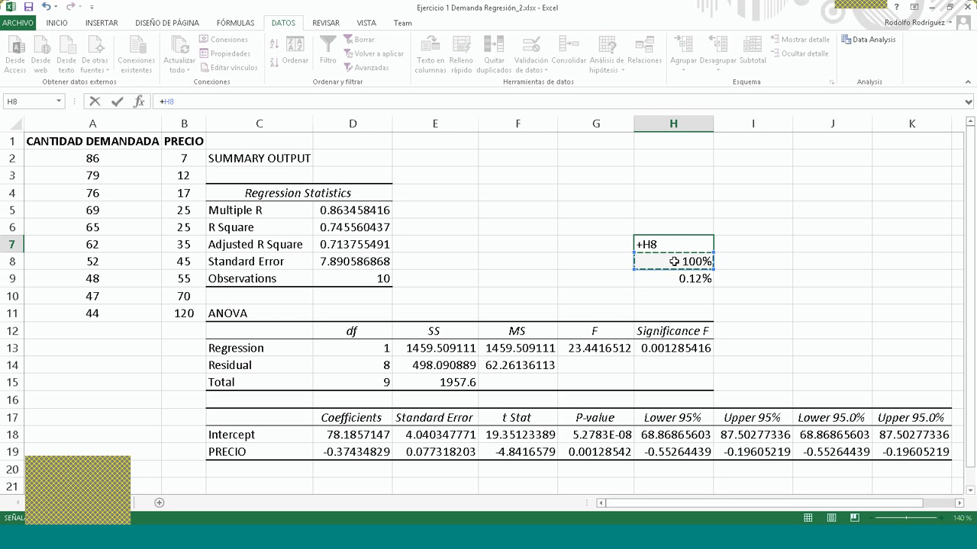
text(-)
key(Down)
key(Down)
key(Return)
key(Up)
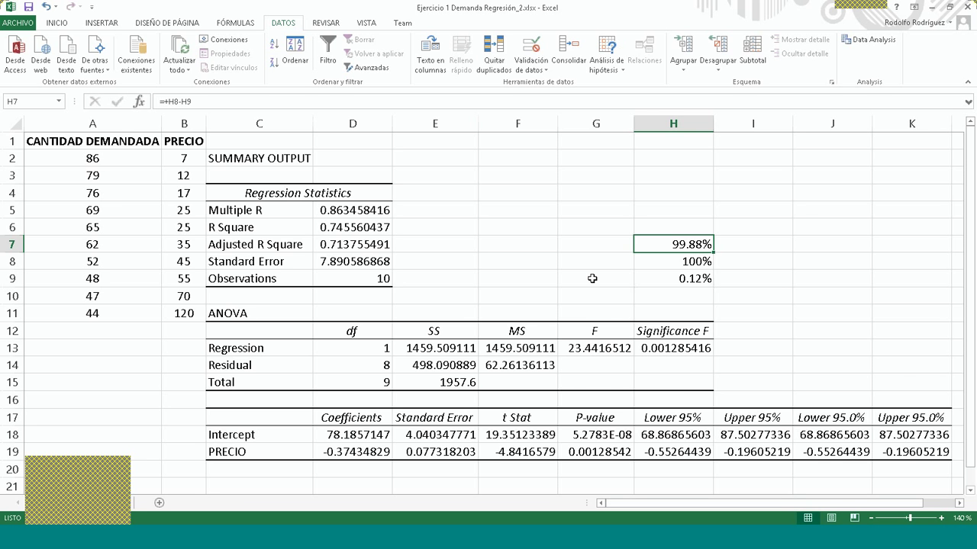
Examine the PRECIO coefficient in D19 and its standard error in E19.
scroll(592, 279, down, 1)
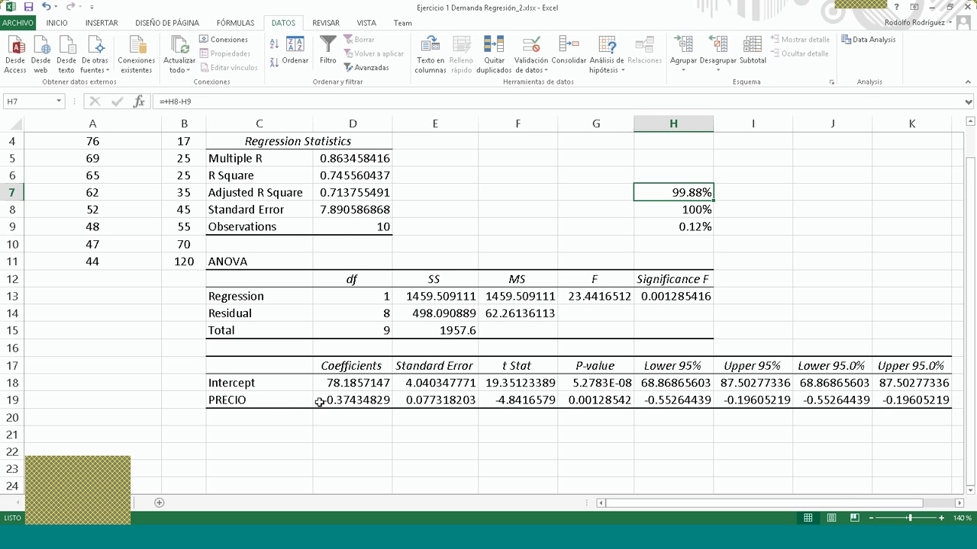
scroll(292, 402, up, 1)
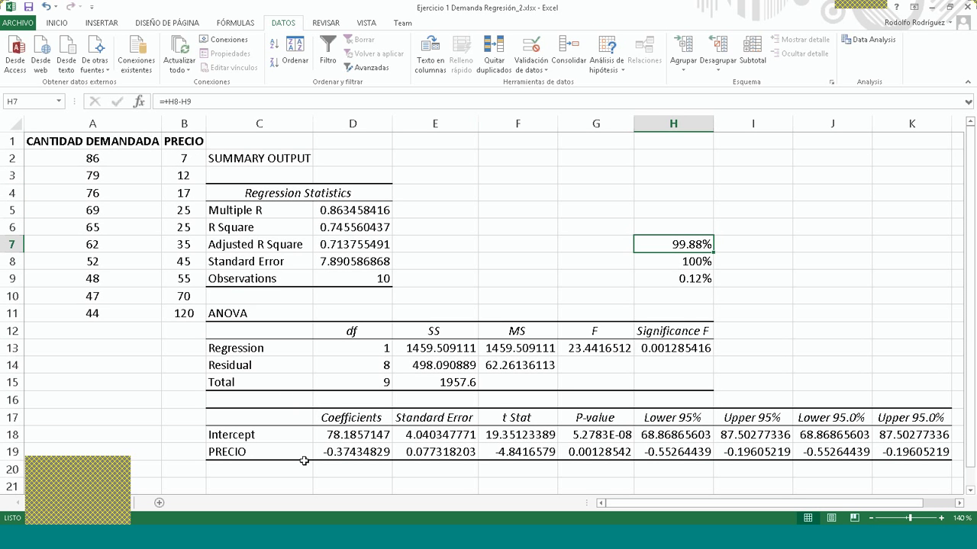
click(369, 452)
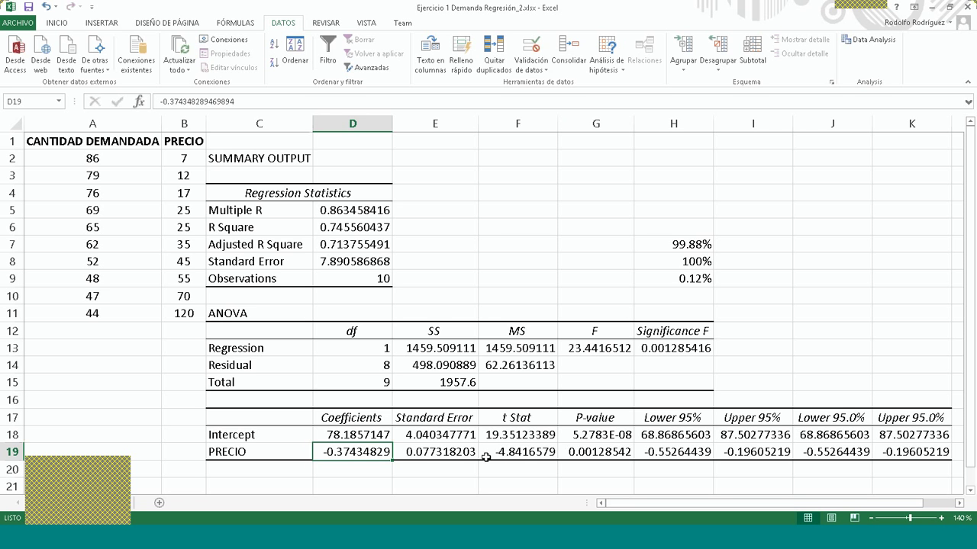
click(445, 451)
key(Left)
key(Right)
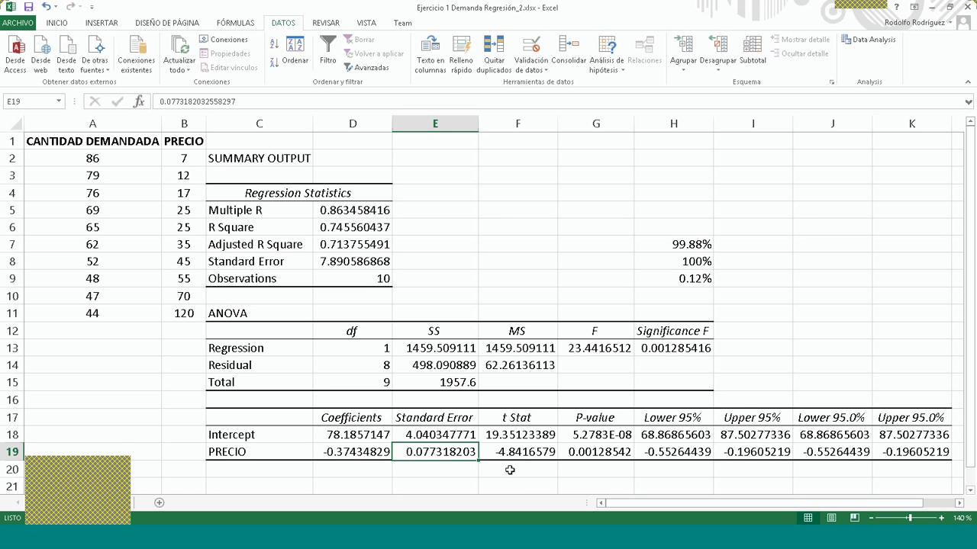
Calculate the PRECIO t statistic in cell F20 with the formula +D19/E19 and compare it with the t Stat column.
click(510, 470)
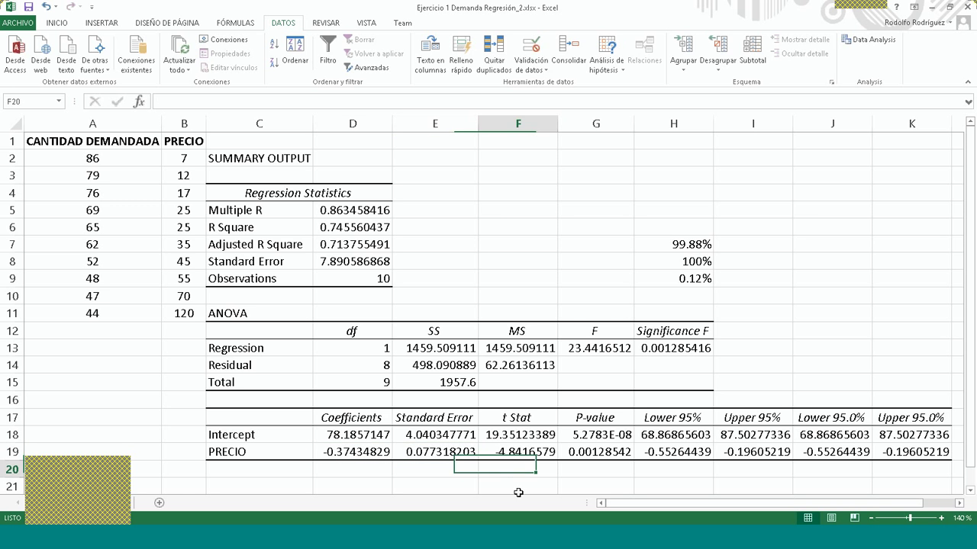
text(+)
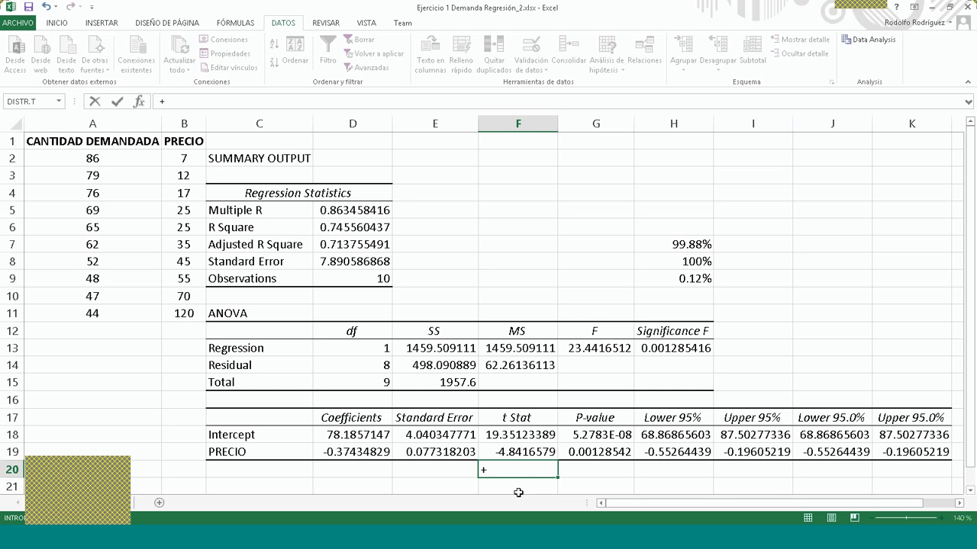
key(Up)
key(Up)
key(Down)
key(Left)
key(Left)
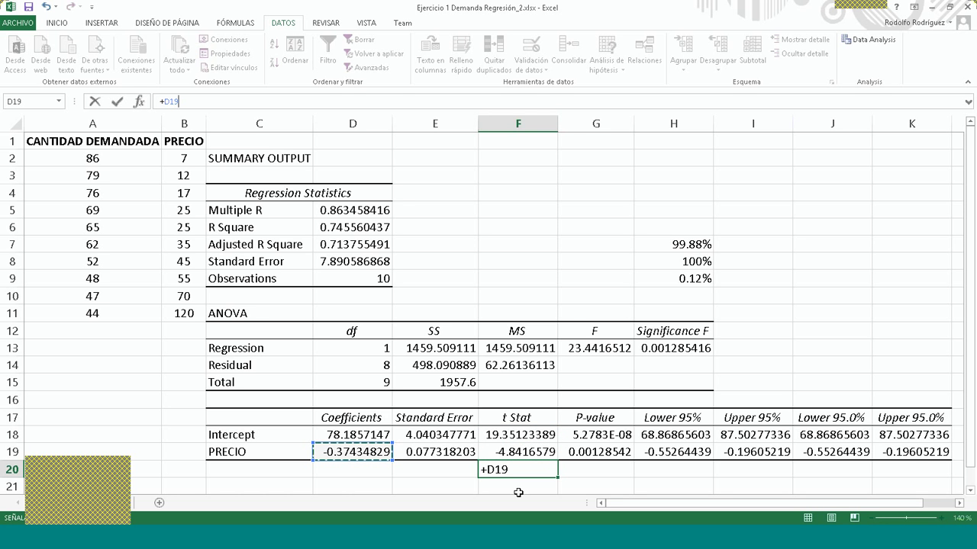
text(/)
key(Up)
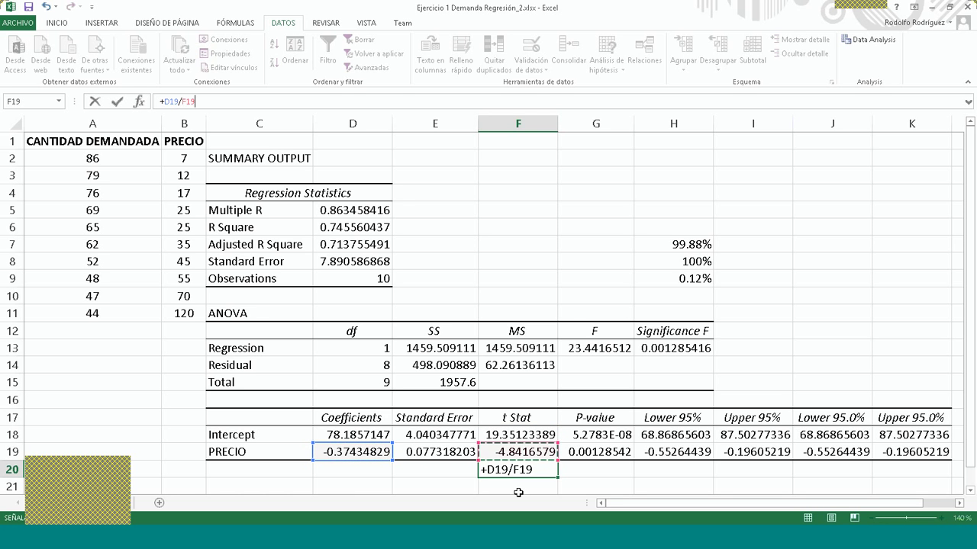
key(Left)
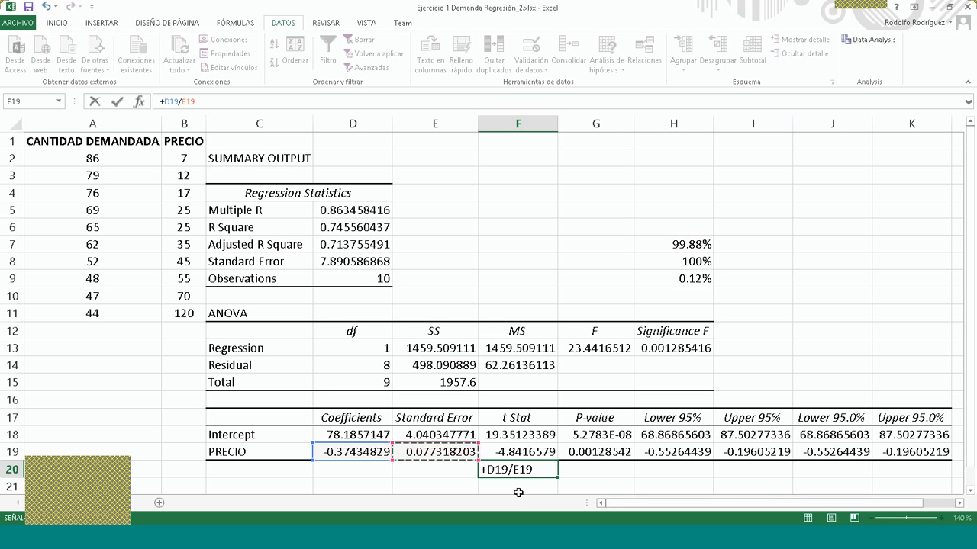
key(ctrl+Return)
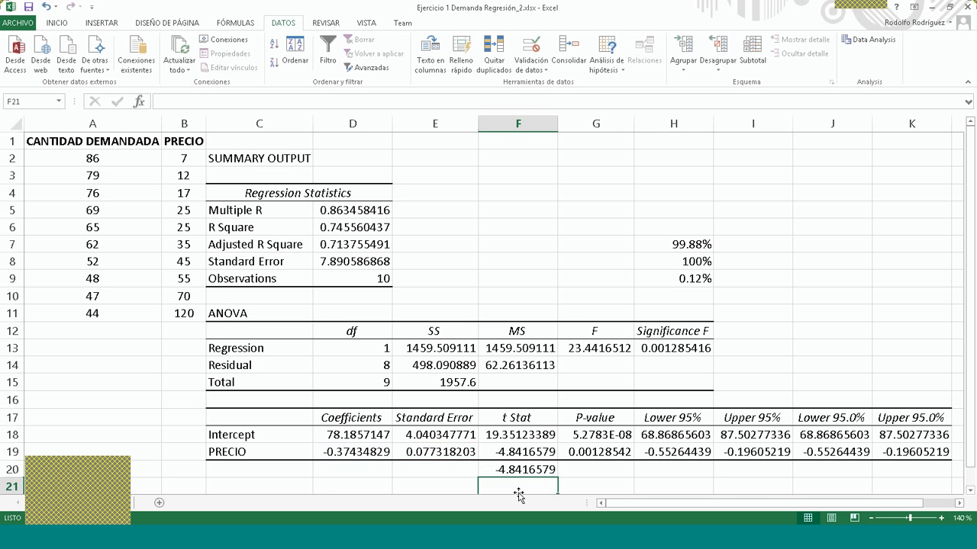
key(Up)
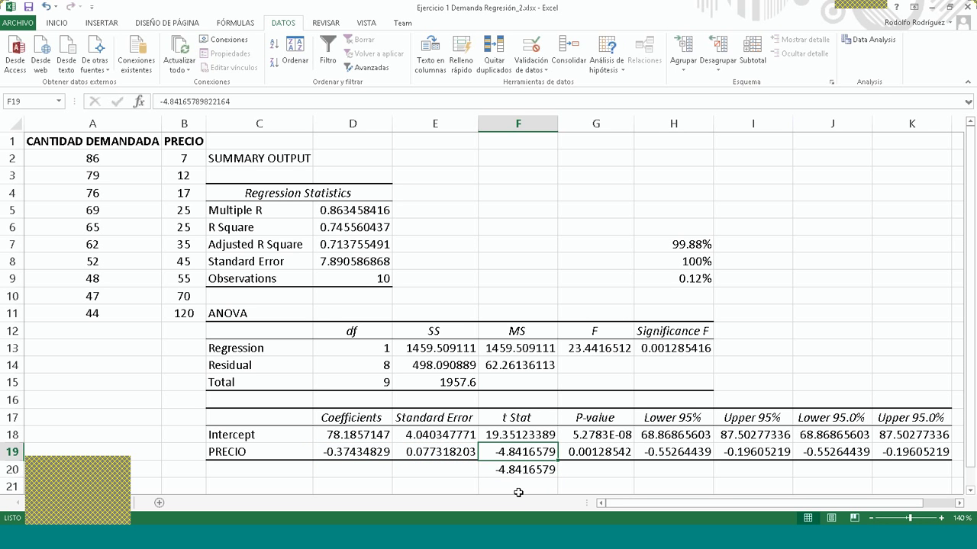
click(526, 418)
drag(526, 418, 526, 454)
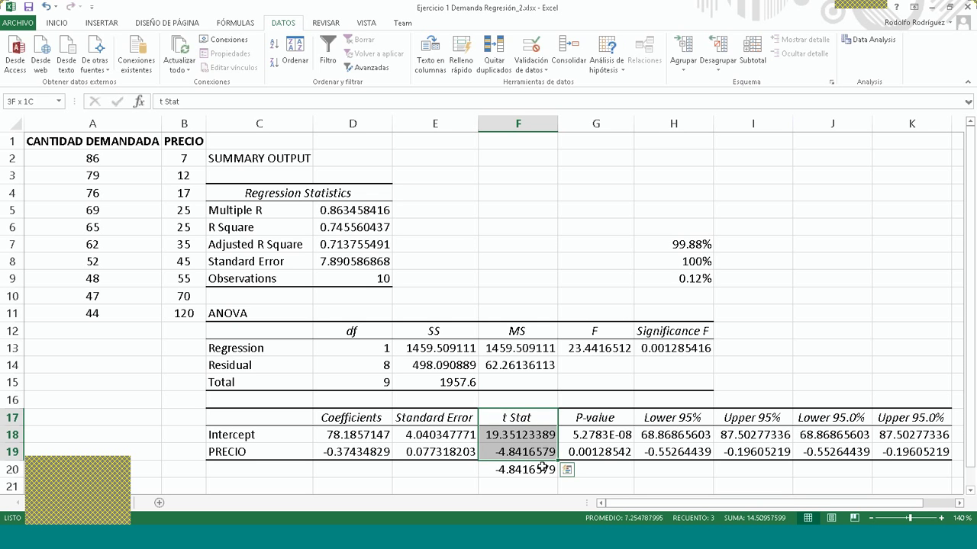
Re-enter the check formula +D19/E19 in F20 and clear the cell.
click(518, 470)
text(+)
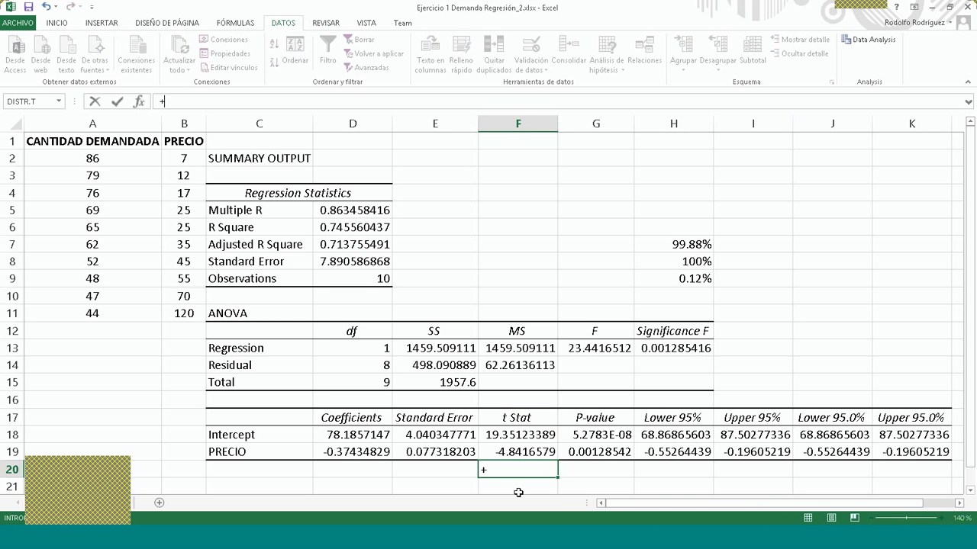
text(D19/E19)
key(Return)
key(Up)
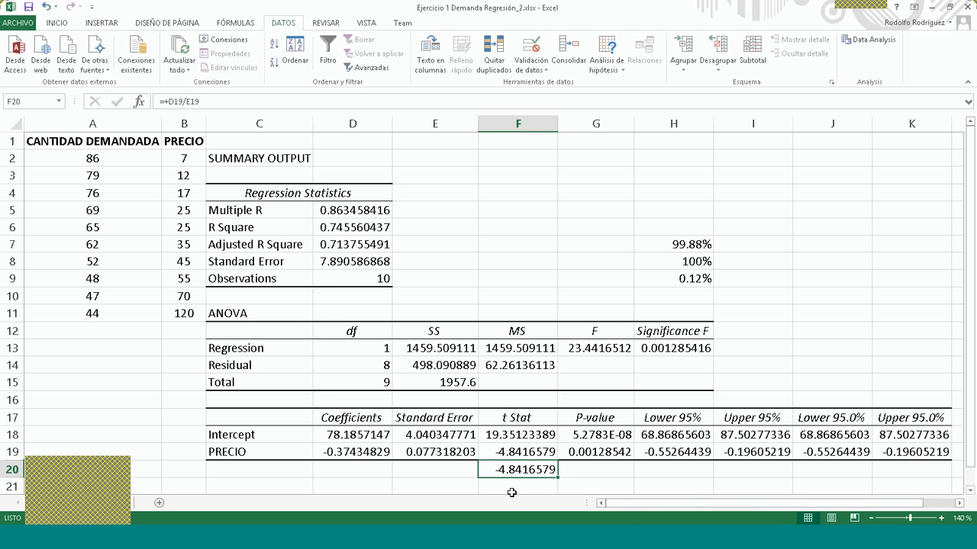
key(Delete)
Examine the P-value column for the Intercept and PRECIO rows.
key(Right)
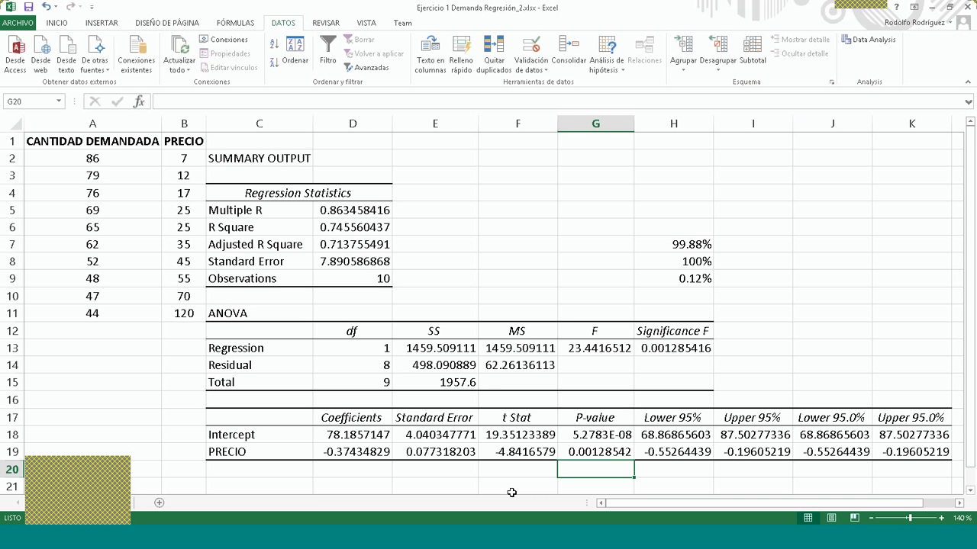
key(Up)
key(Up)
key(Up)
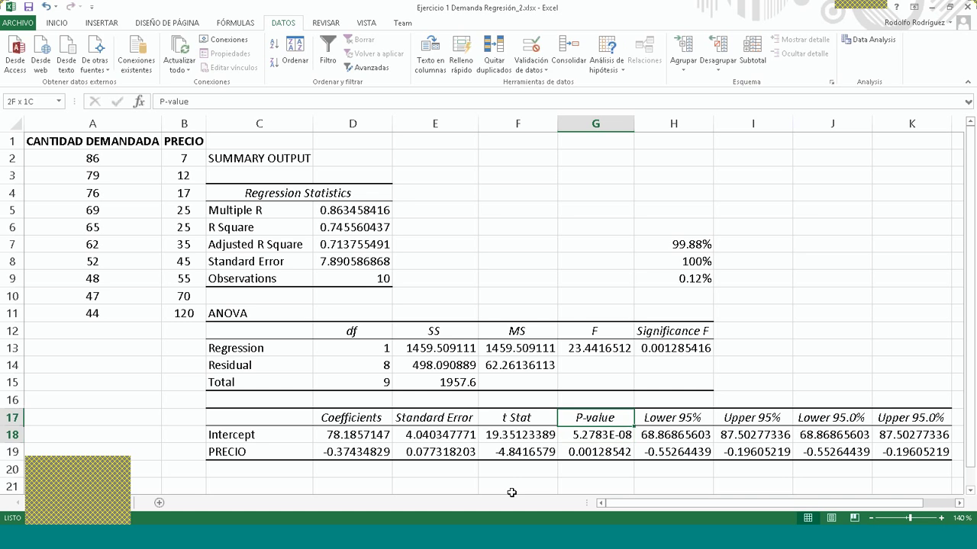
key(shift+Down)
key(shift+Down)
key(shift+Up)
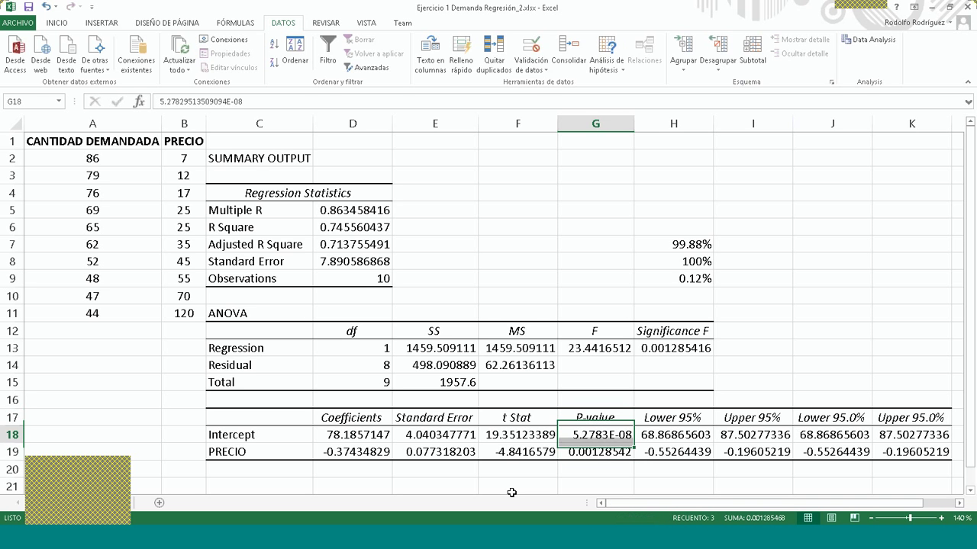
key(Down)
key(Down)
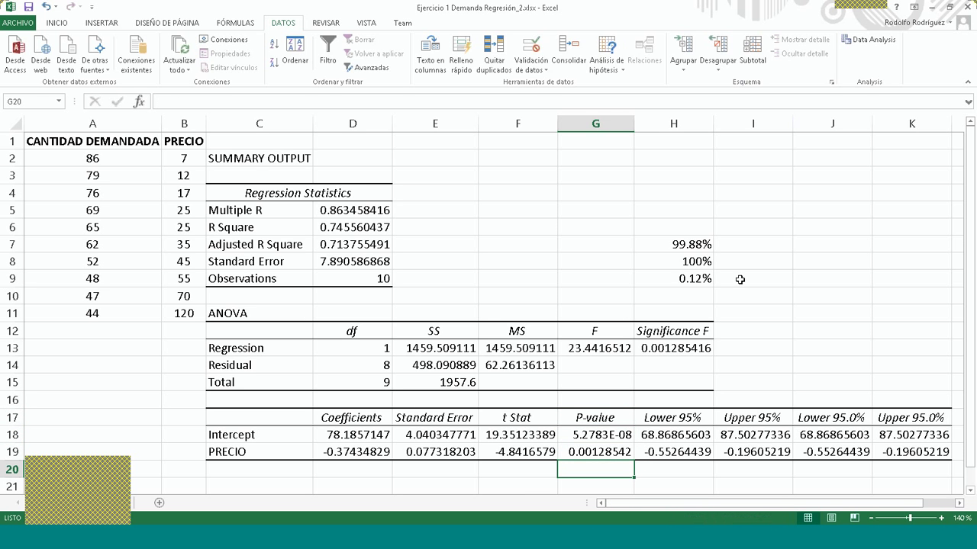
Compare the ANOVA F and Significance F values with the t Stat and P-value of PRECIO.
click(671, 330)
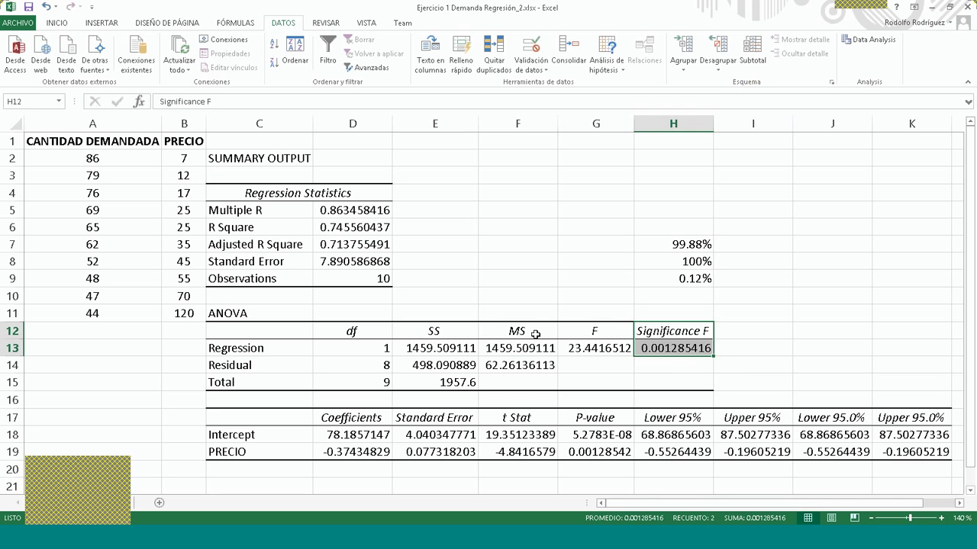
drag(431, 330, 671, 350)
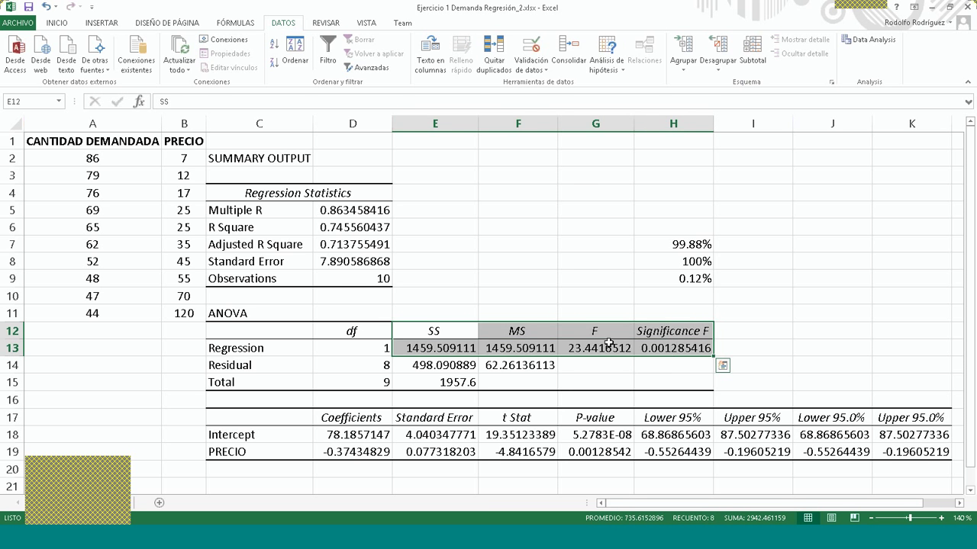
click(506, 452)
drag(507, 452, 590, 453)
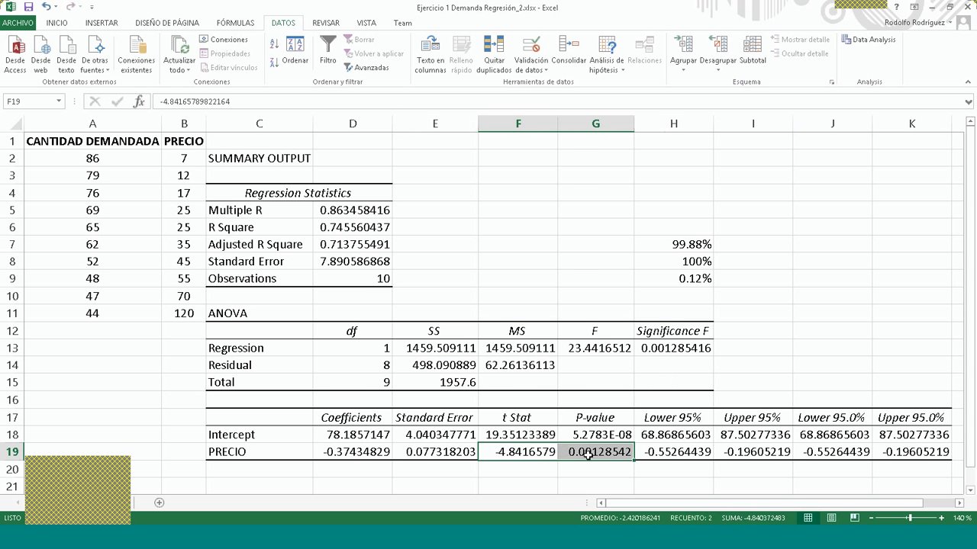
click(590, 453)
Enter 100% in cell G21, below the P-value column.
scroll(596, 476, down, 1)
click(595, 434)
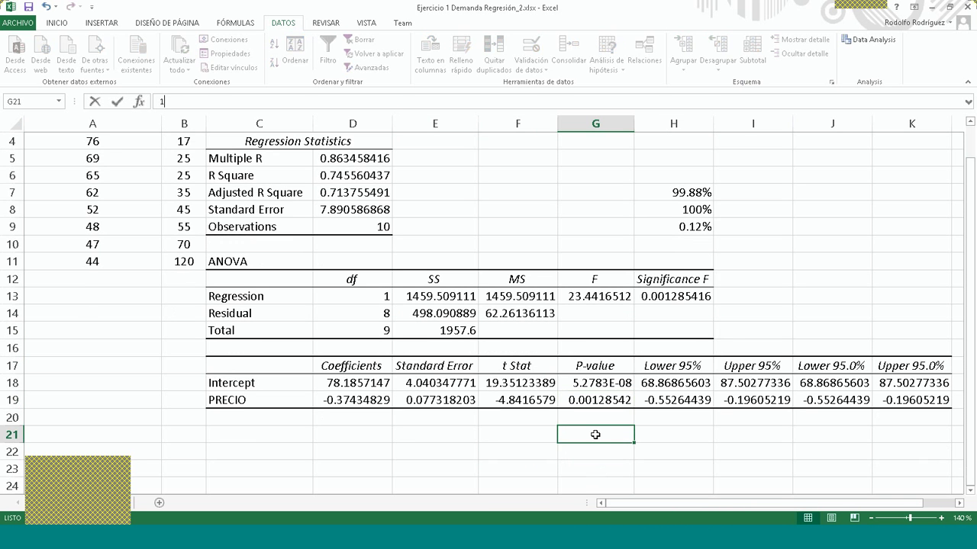
text(100%)
key(Return)
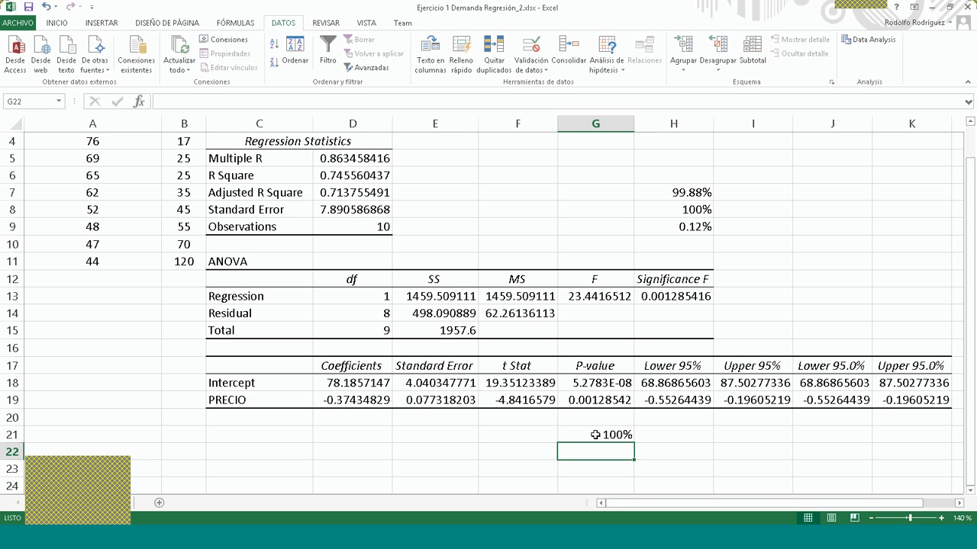
Enter the PRECIO P-value as 0.1285% in cell G22 and display it with four decimal places.
text(0.)
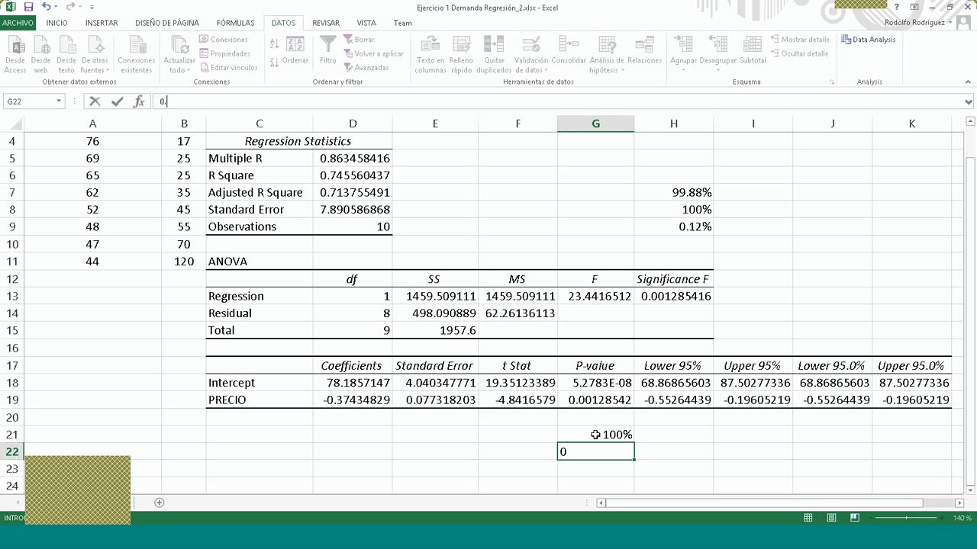
text(1285%)
key(Return)
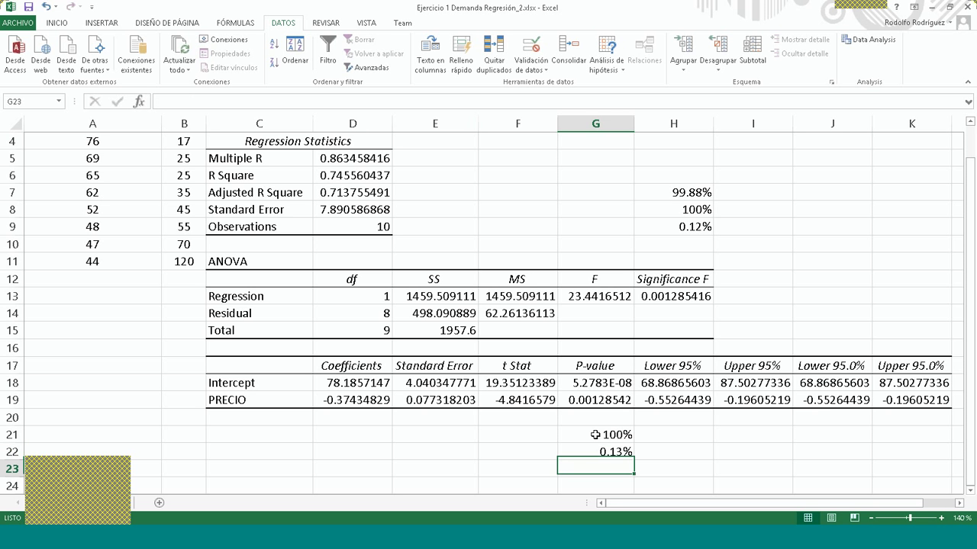
key(Up)
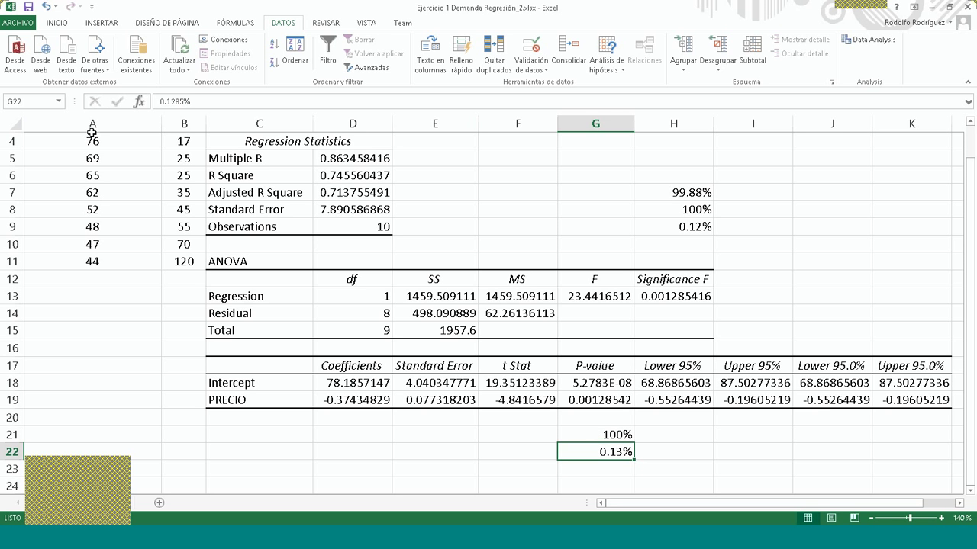
click(61, 23)
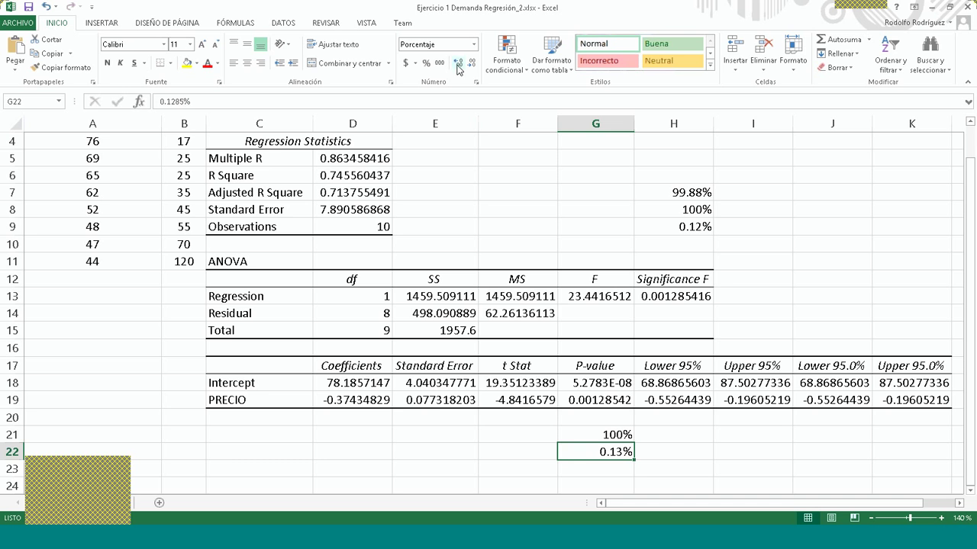
double_click(458, 64)
key(Return)
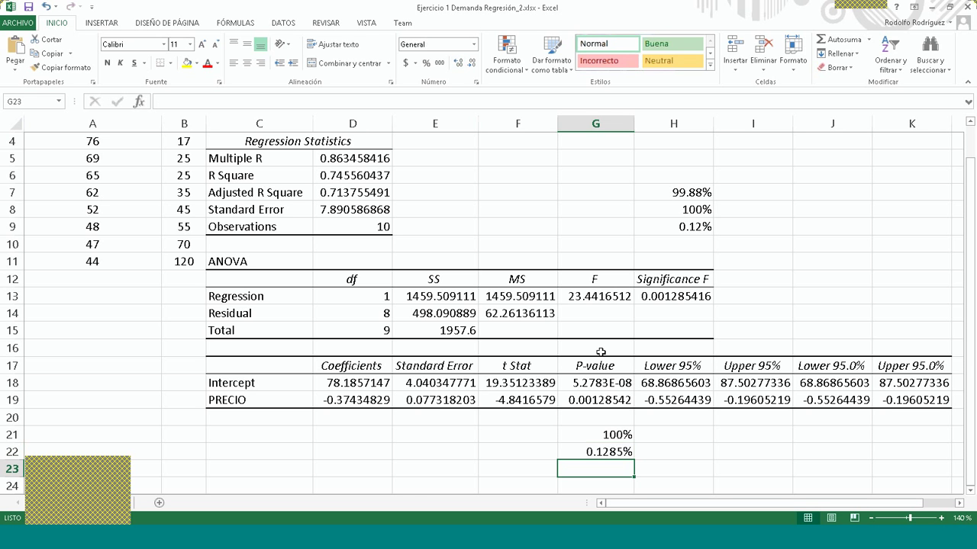
Calculate the PRECIO confidence level in cell G23 by subtracting G22 from G21 with the formula +G21-G22.
text(+)
key(Up)
key(Up)
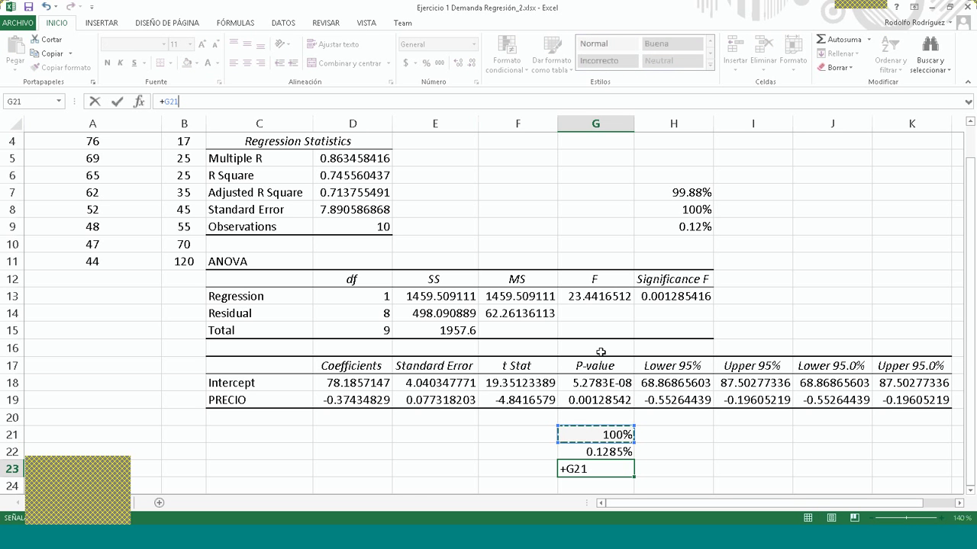
text(-)
key(Up)
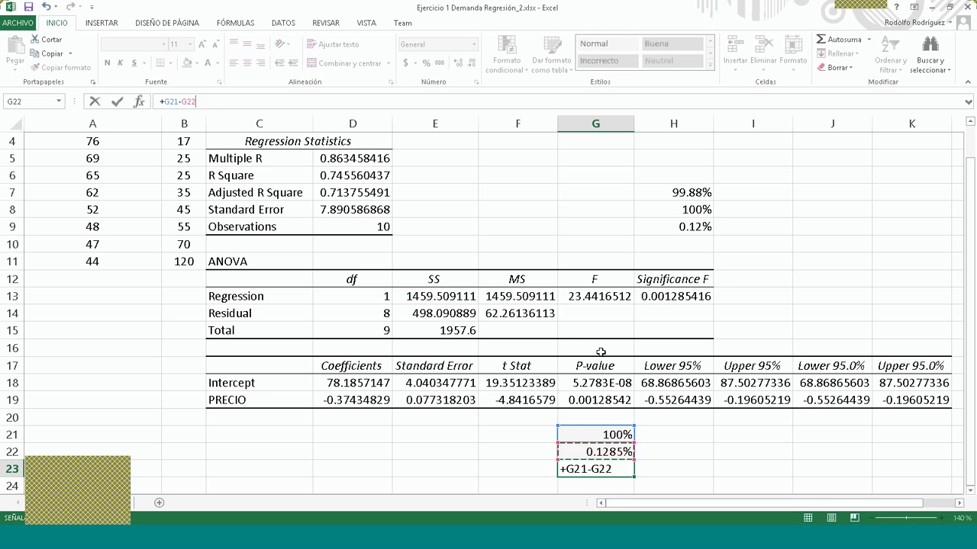
key(ctrl+Return)
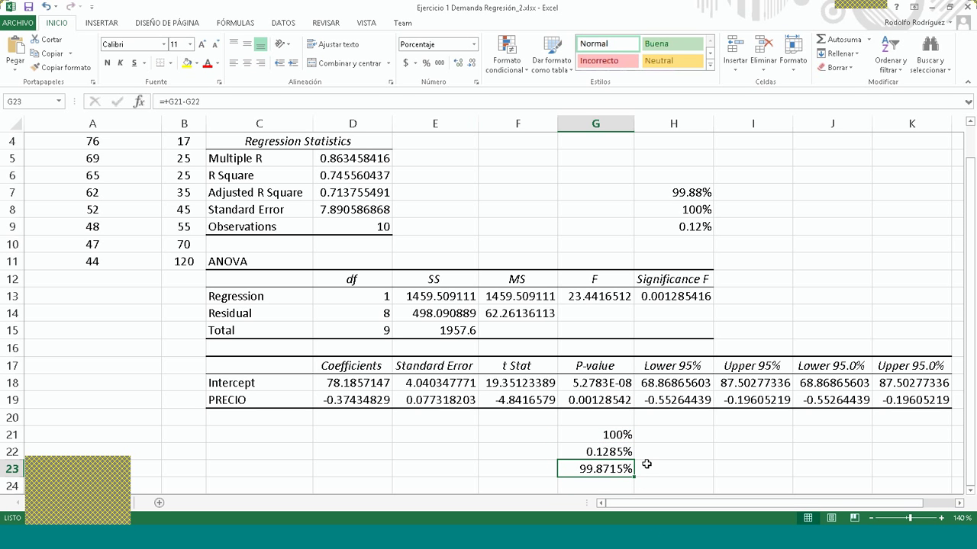
Check the PRECIO coefficient and enter the demand function Q=a-bP as text in cell A14.
drag(275, 404, 344, 399)
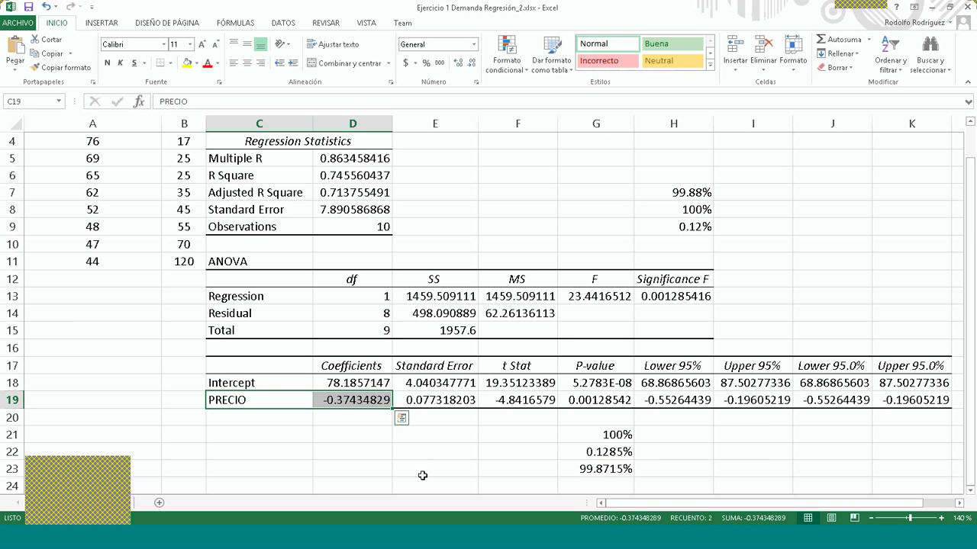
click(71, 314)
text(Q)
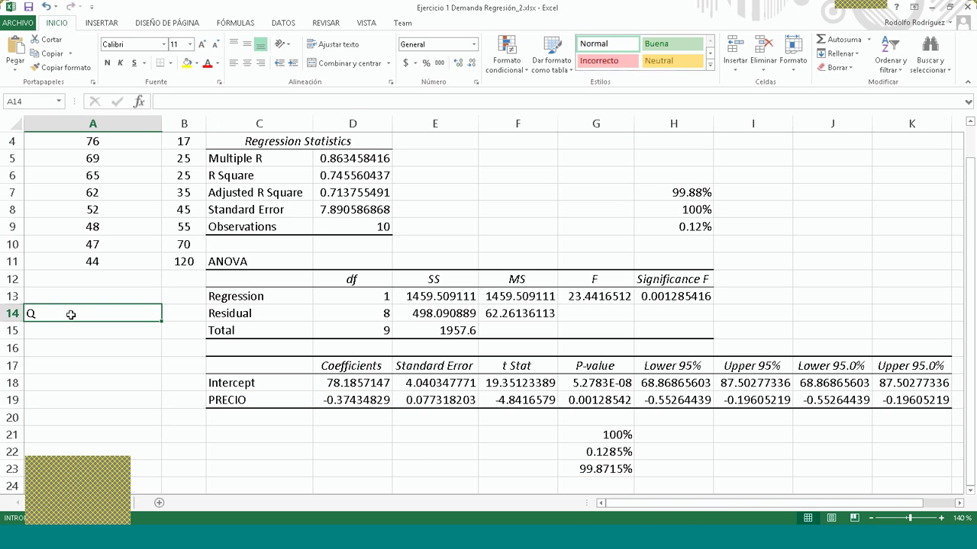
text(=)
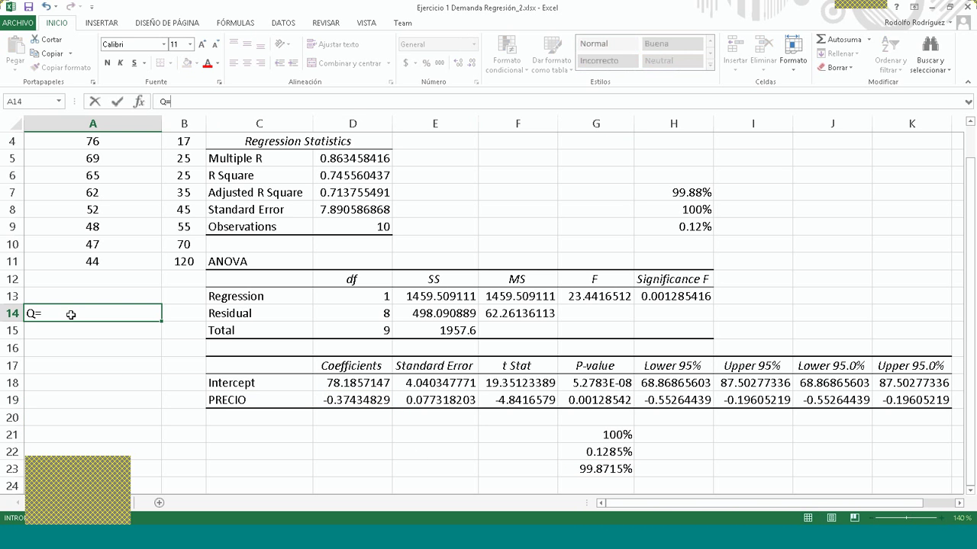
text(a-bP)
key(Return)
click(71, 313)
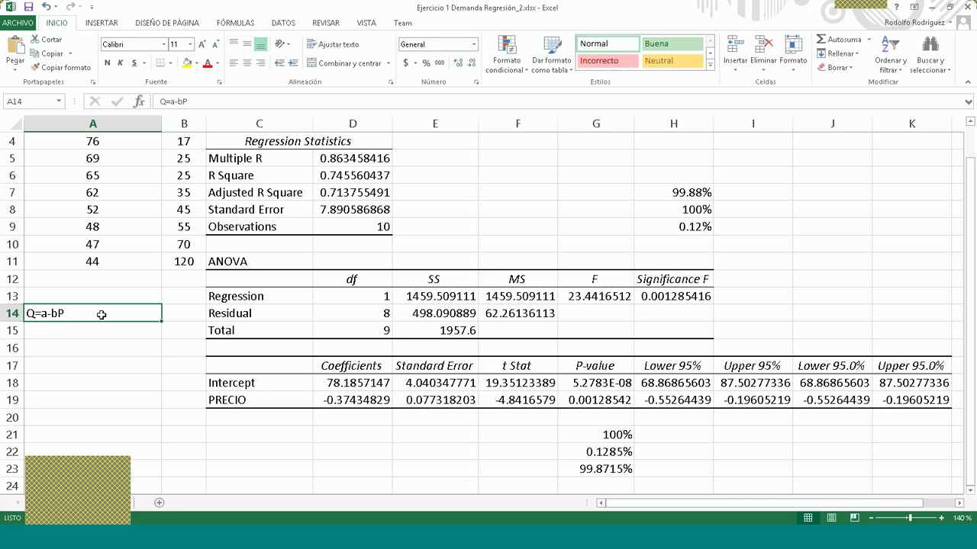
Enter the estimated demand equation Q=78.18-0.3743P as text in cell A15, below the general function.
click(66, 333)
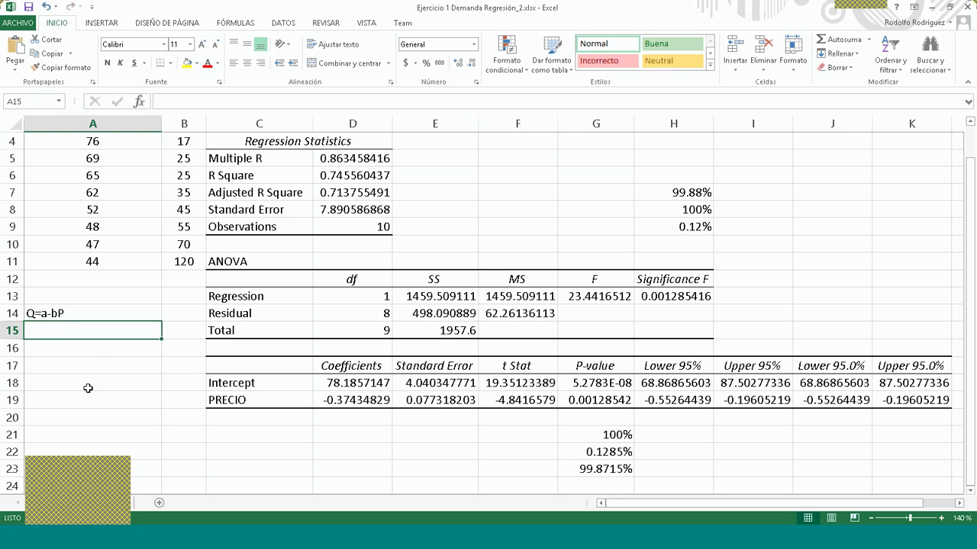
text(Q)
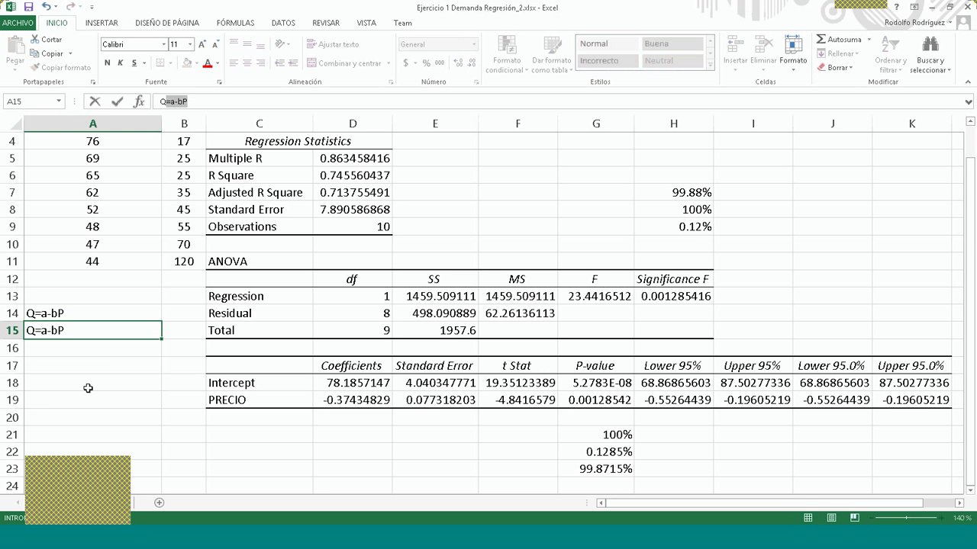
text(=)
key(BackSpace)
text(78.18)
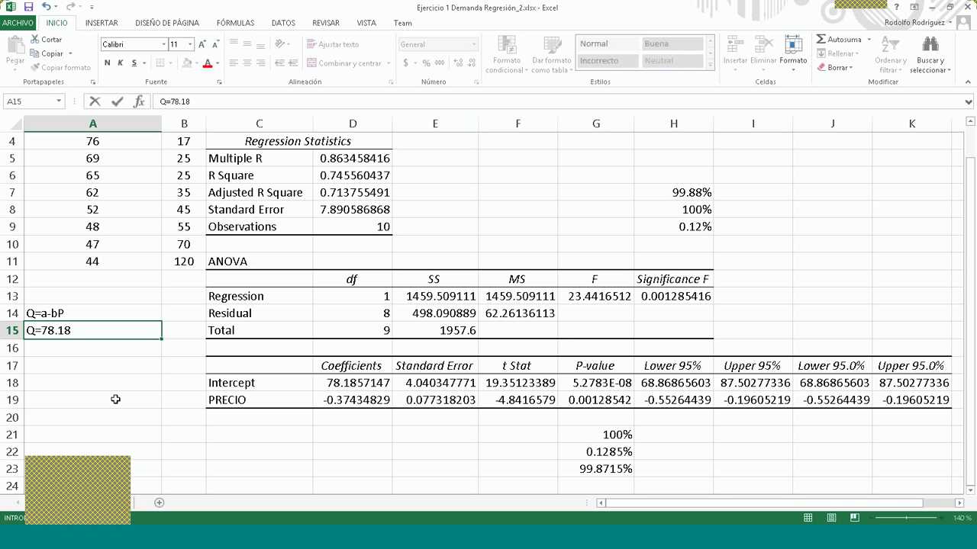
text(-0.3743P)
key(Return)
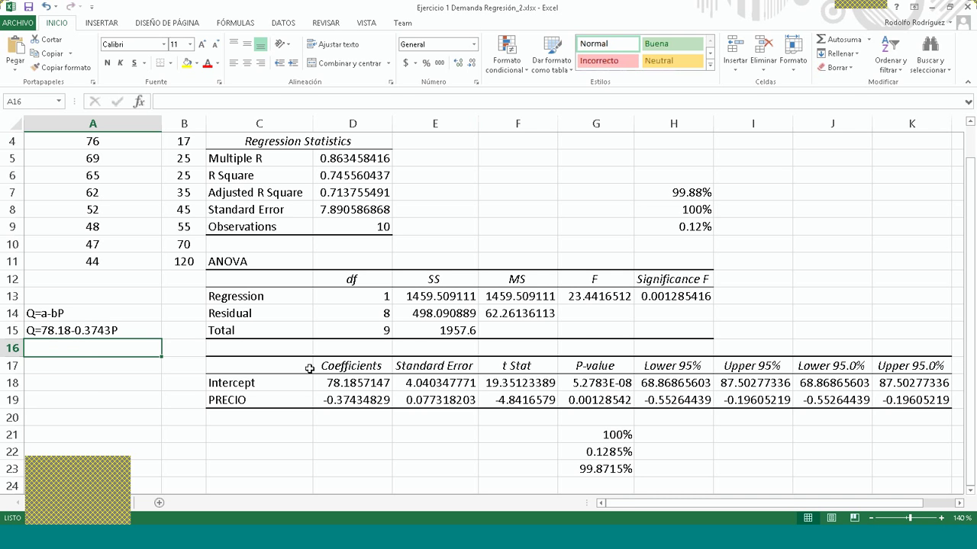
Compare the equation in A15 with the Intercept and PRECIO coefficients in the regression output.
click(333, 383)
drag(337, 367, 278, 383)
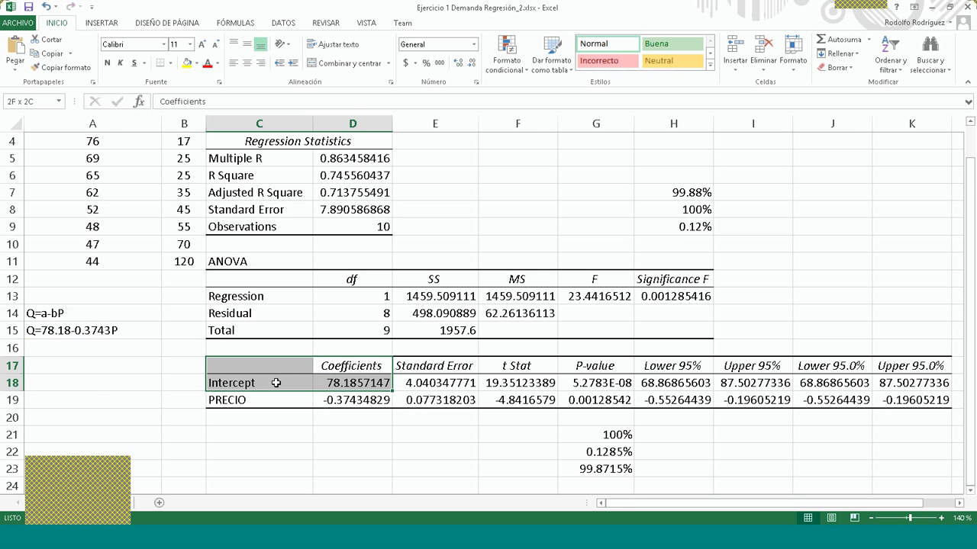
click(77, 331)
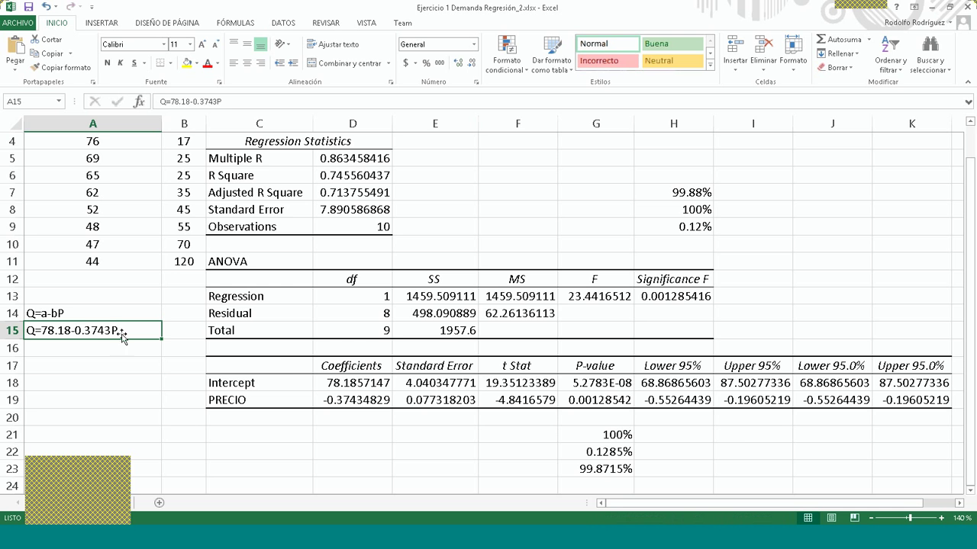
click(351, 366)
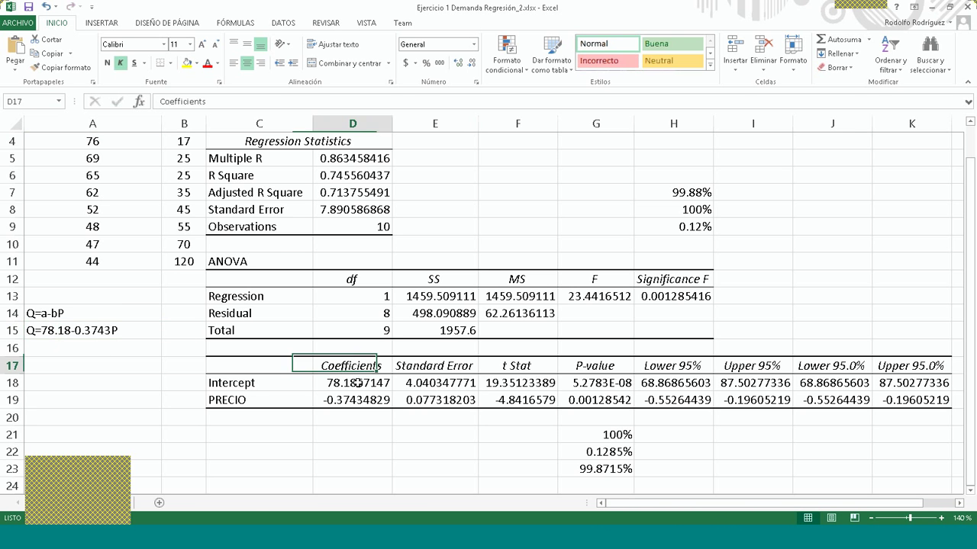
drag(358, 398, 290, 401)
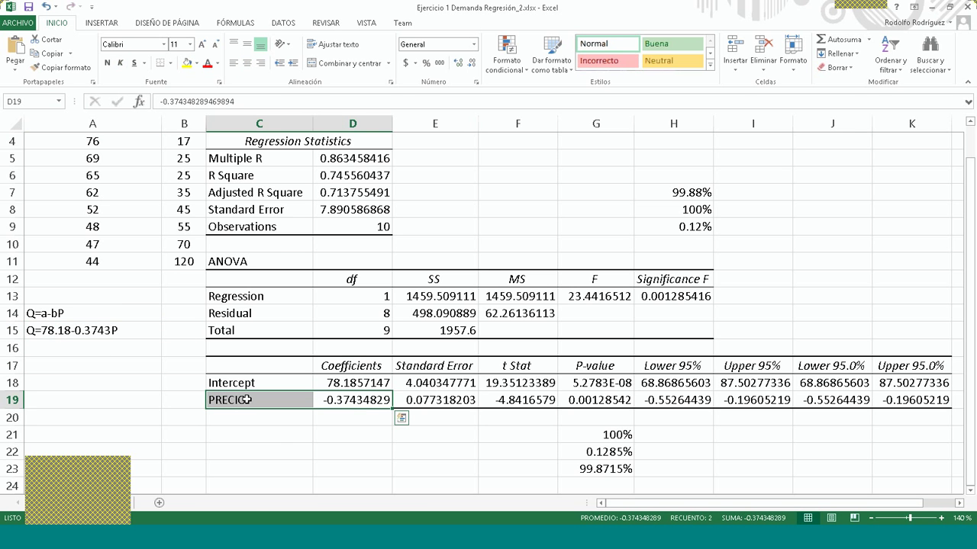
Copy the estimated demand equation from cell A15 into cell A16.
click(39, 330)
key(ctrl+c)
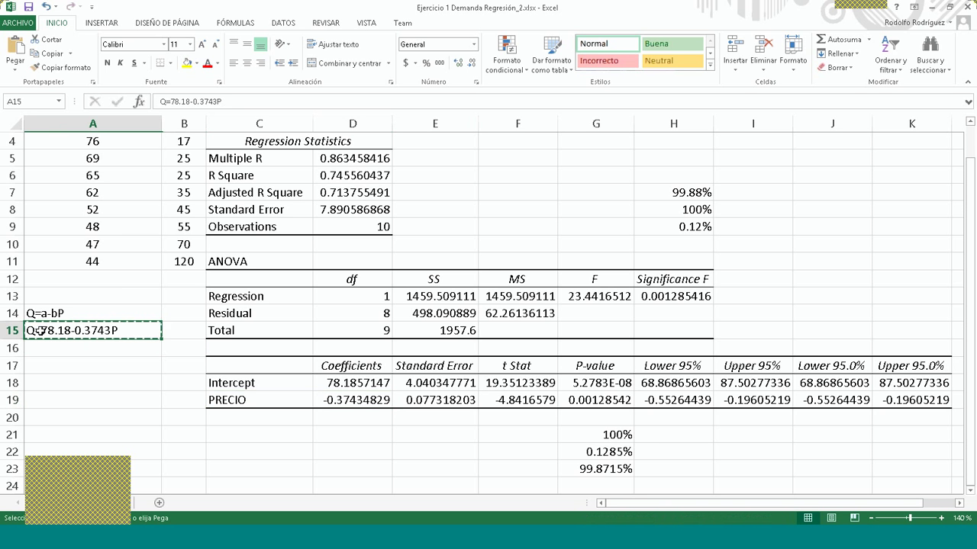
key(Down)
key(ctrl+v)
Edit the equation in cell A16 to read Q=78.18-[0.3743*P], with the price term bracketed and an explicit multiplication sign.
key(F2)
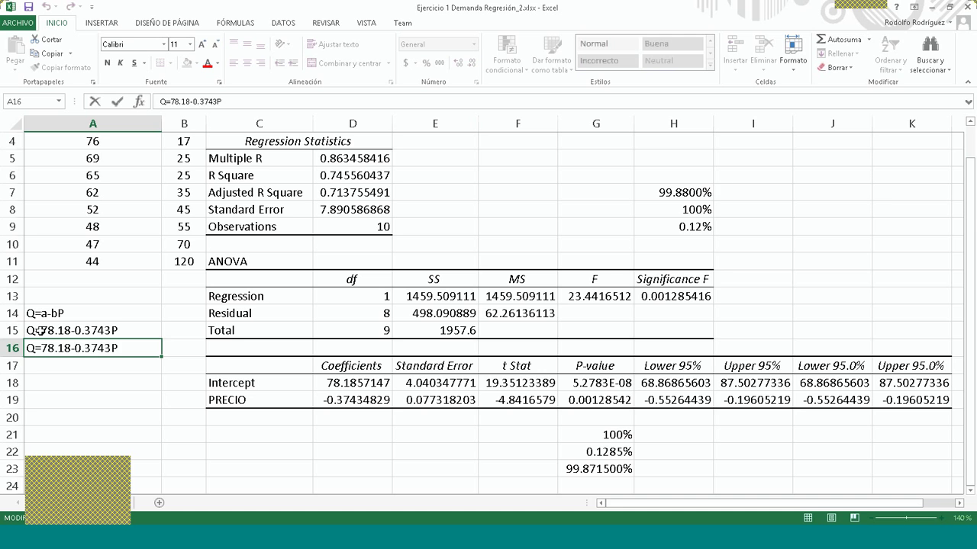
key(Left)
key(Left)
key(Left)
key(Left)
key(Left)
key(Left)
key(Left)
text(()
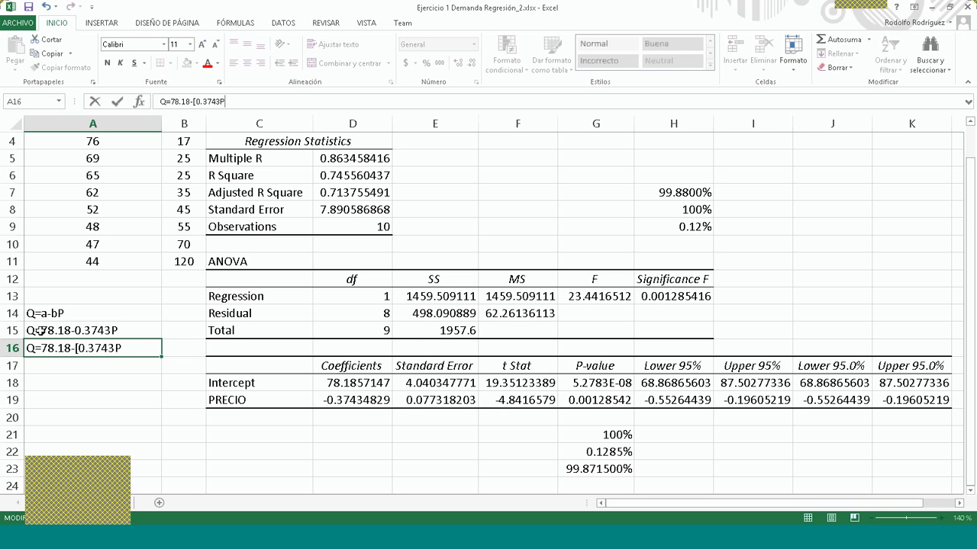
text(])
click(221, 101)
text(*)
key(Return)
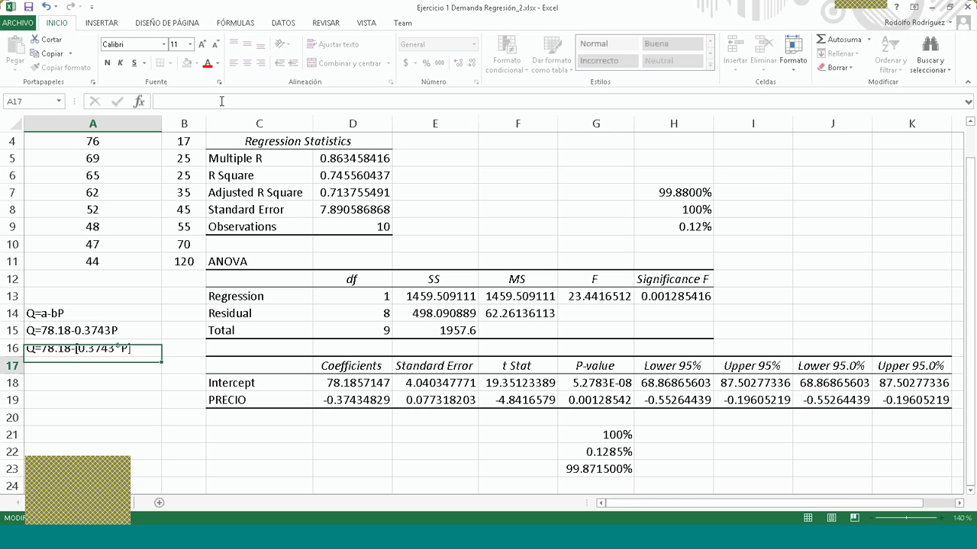
Highlight the bracketed demand equation in cell A16 with the standard orange fill colour.
click(149, 351)
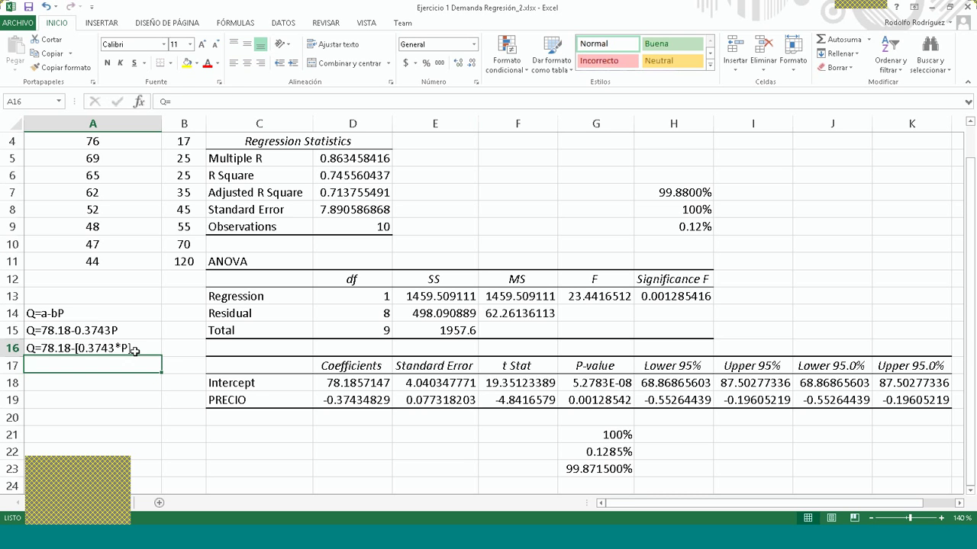
click(197, 64)
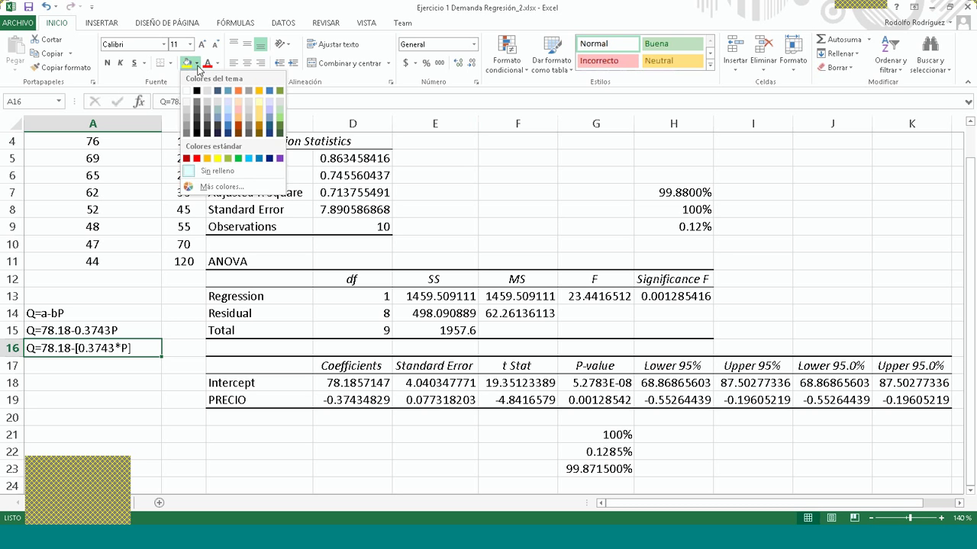
click(207, 158)
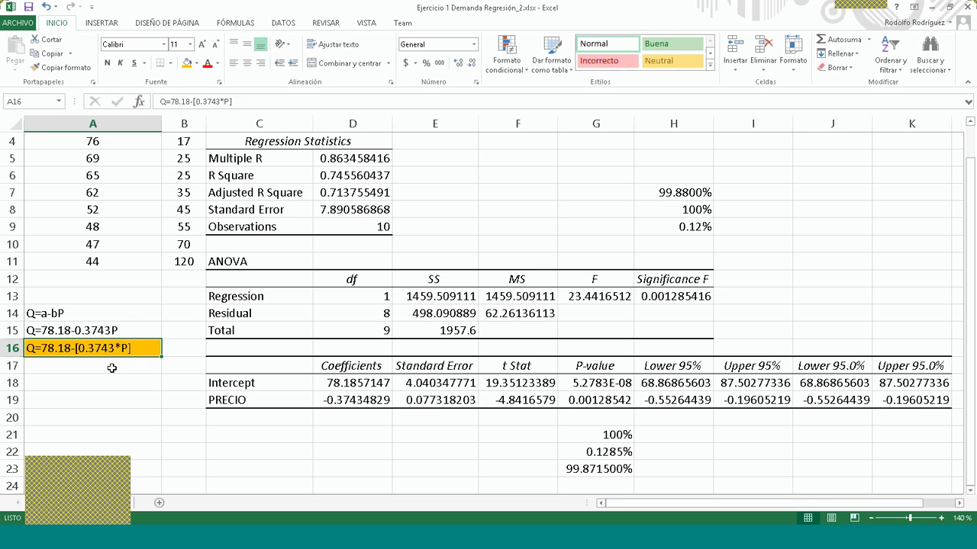
click(111, 368)
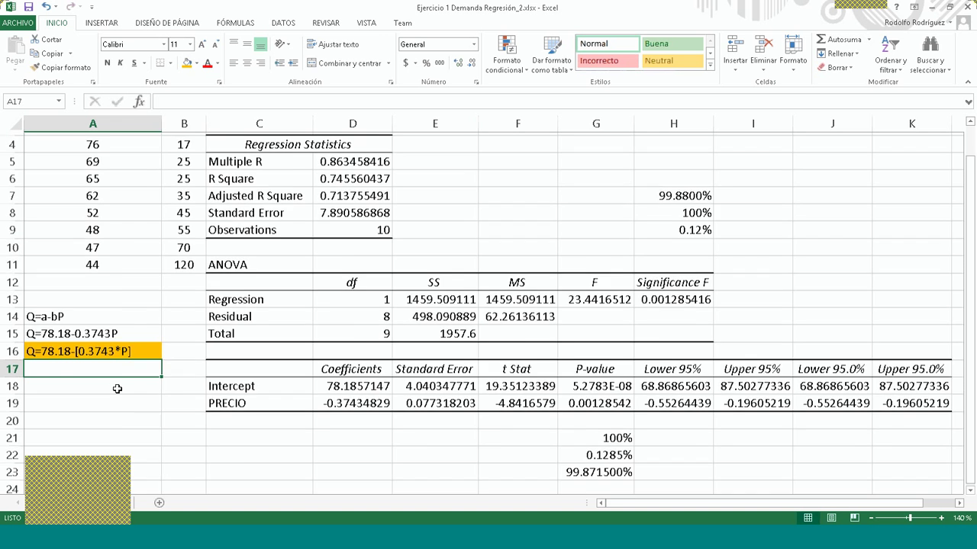
scroll(115, 390, up, 1)
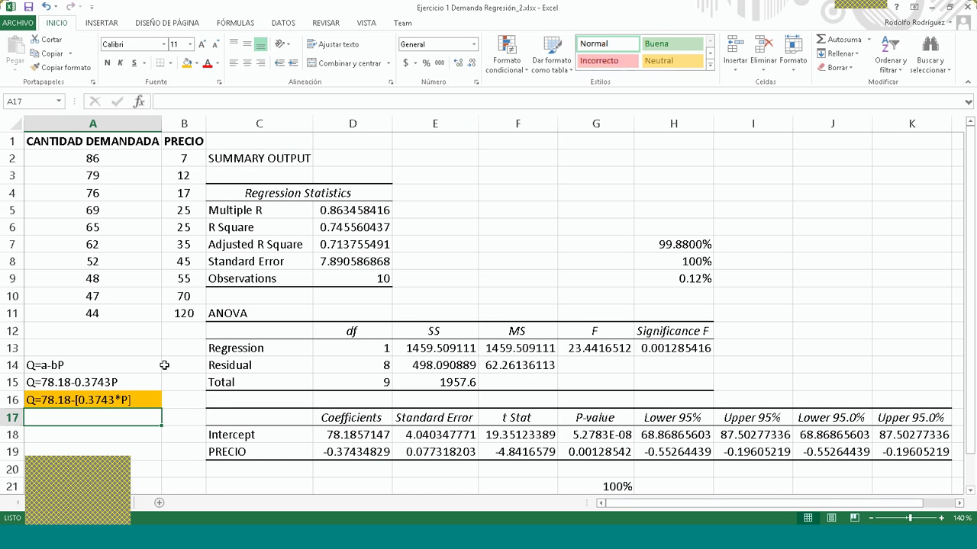